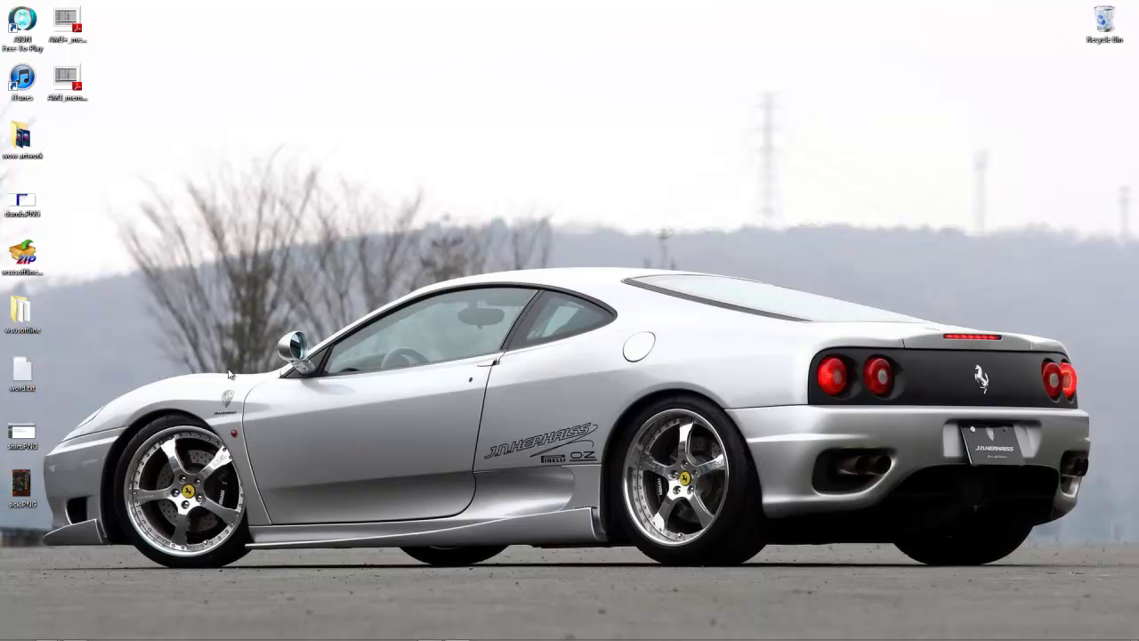
Search Google for 'ccleaner' in Internet Explorer and open Piriform's CCleaner product result
mouse_move(46, 632)
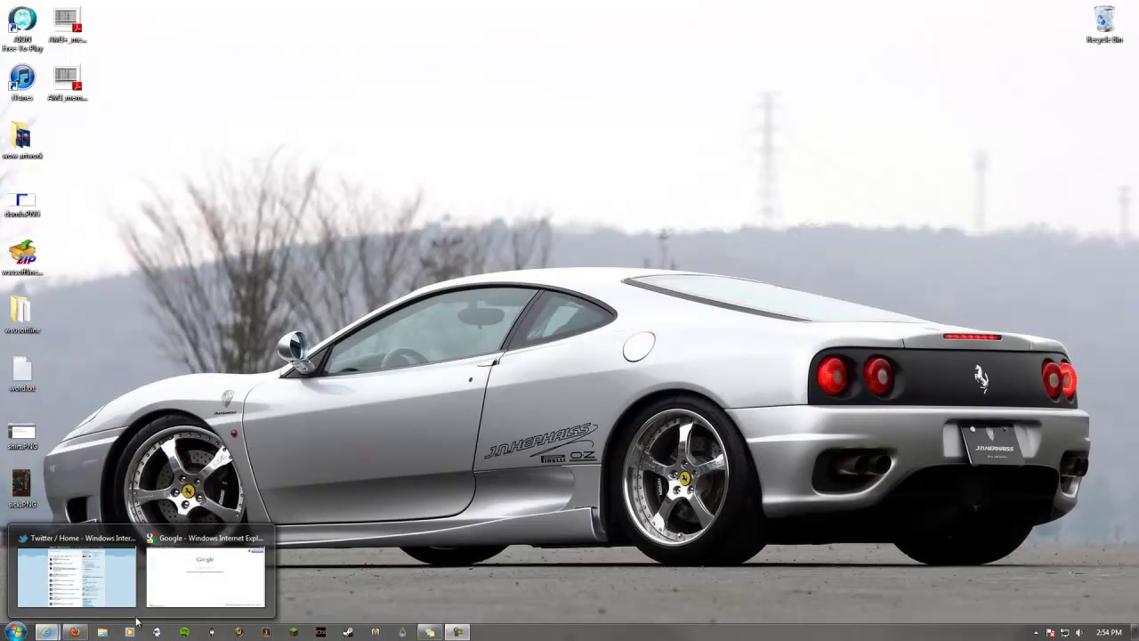
left_click(197, 552)
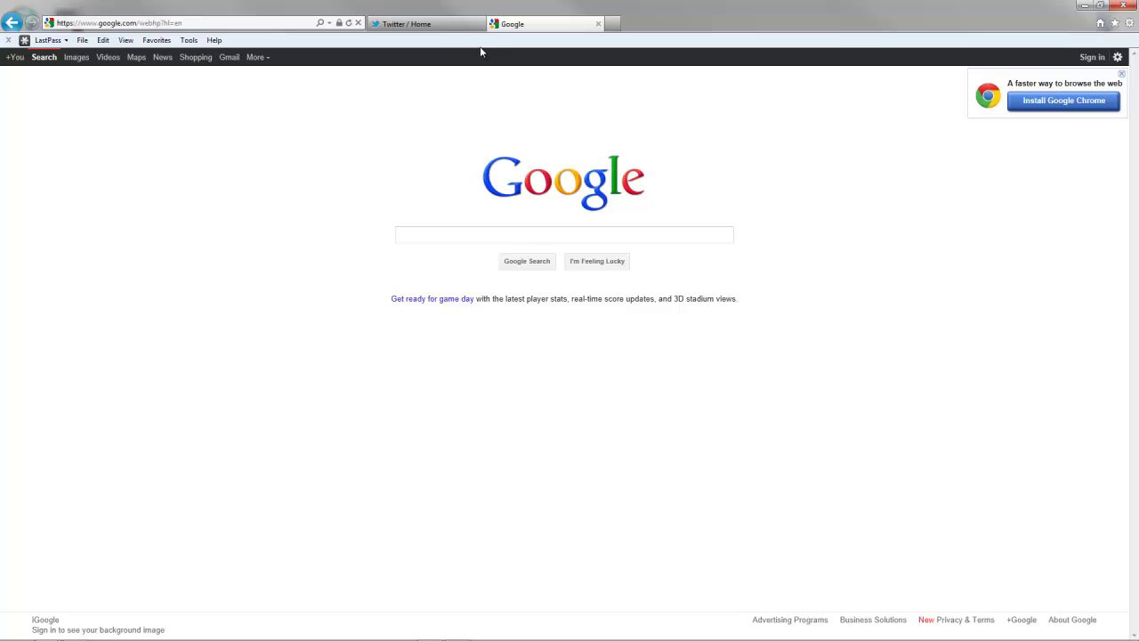
left_click(402, 234)
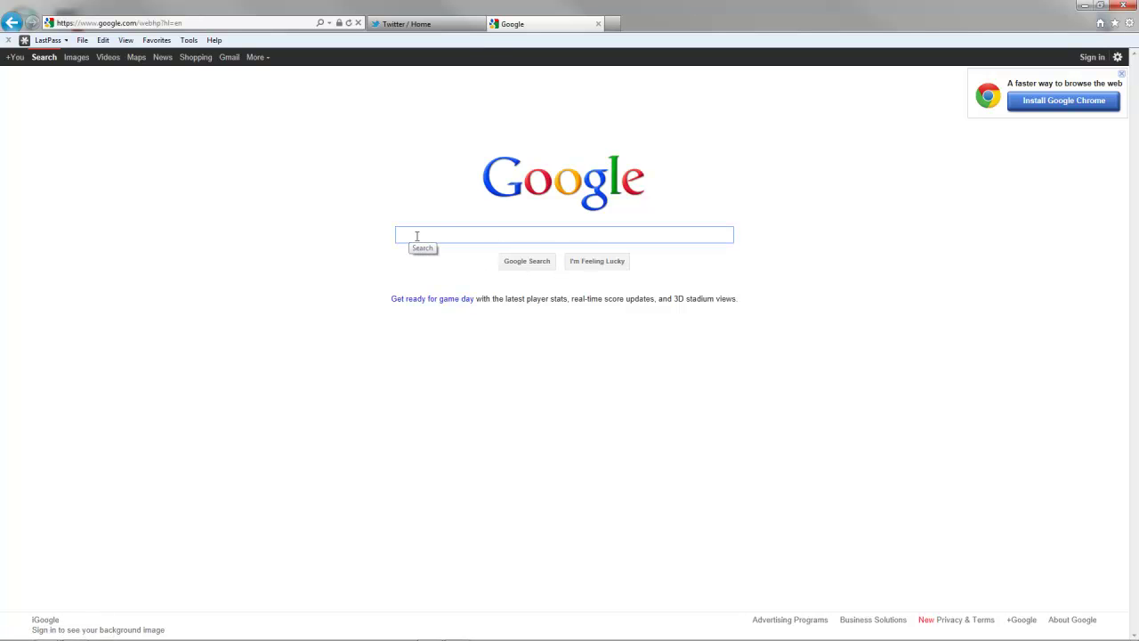
type("c")
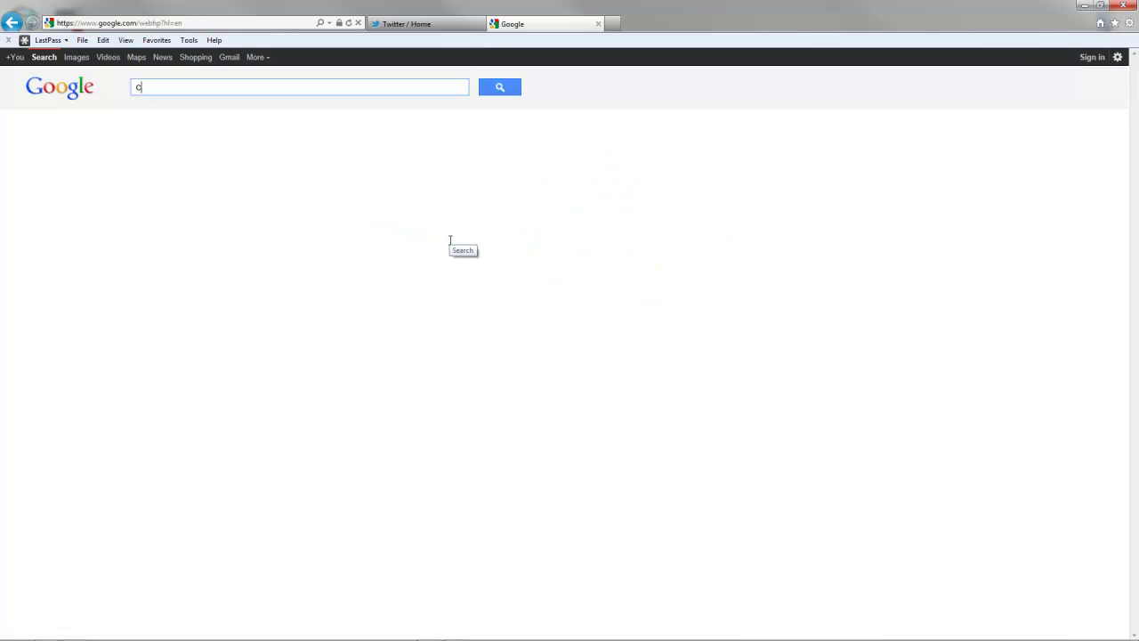
type("cleaner")
key("Return")
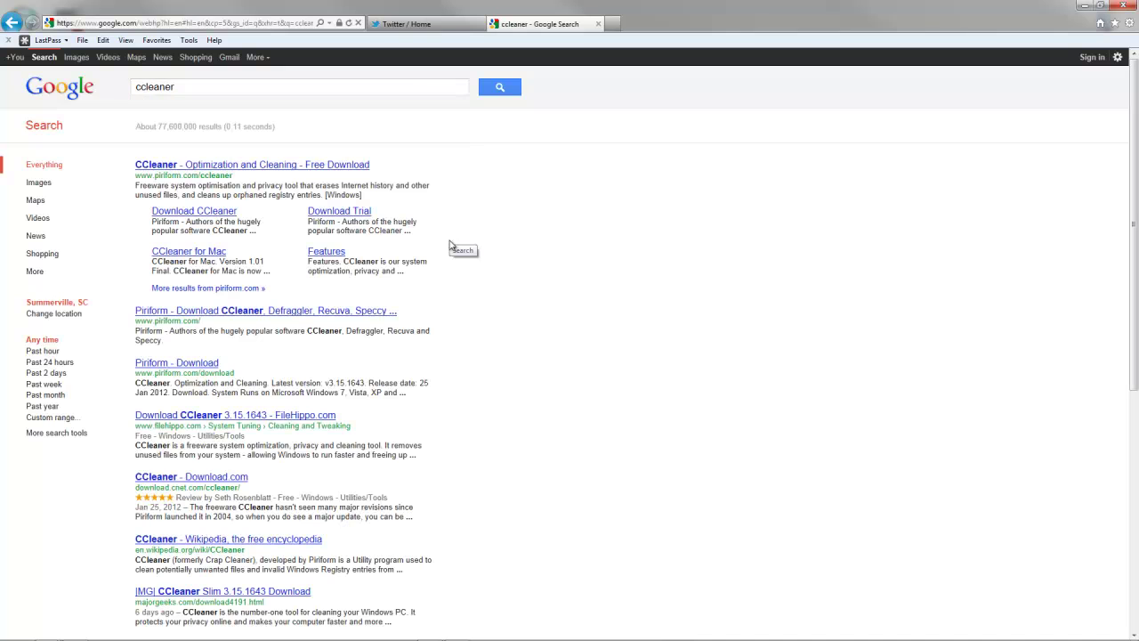
triple_click(126, 150)
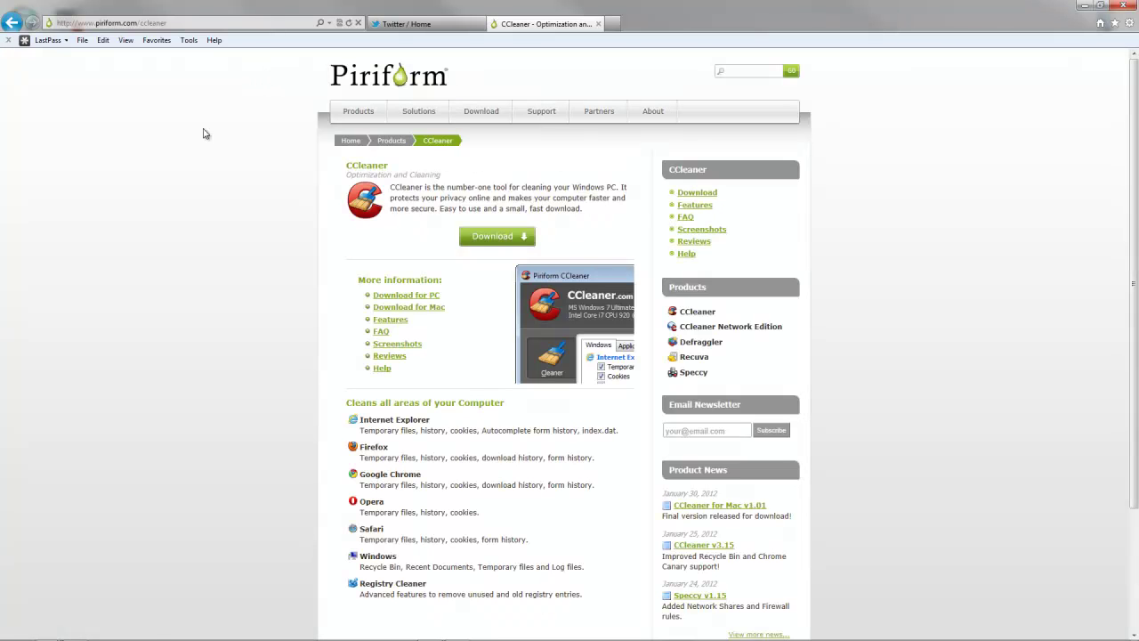
Go to the CCleaner download page and choose the free download from Piriform
left_click(680, 196)
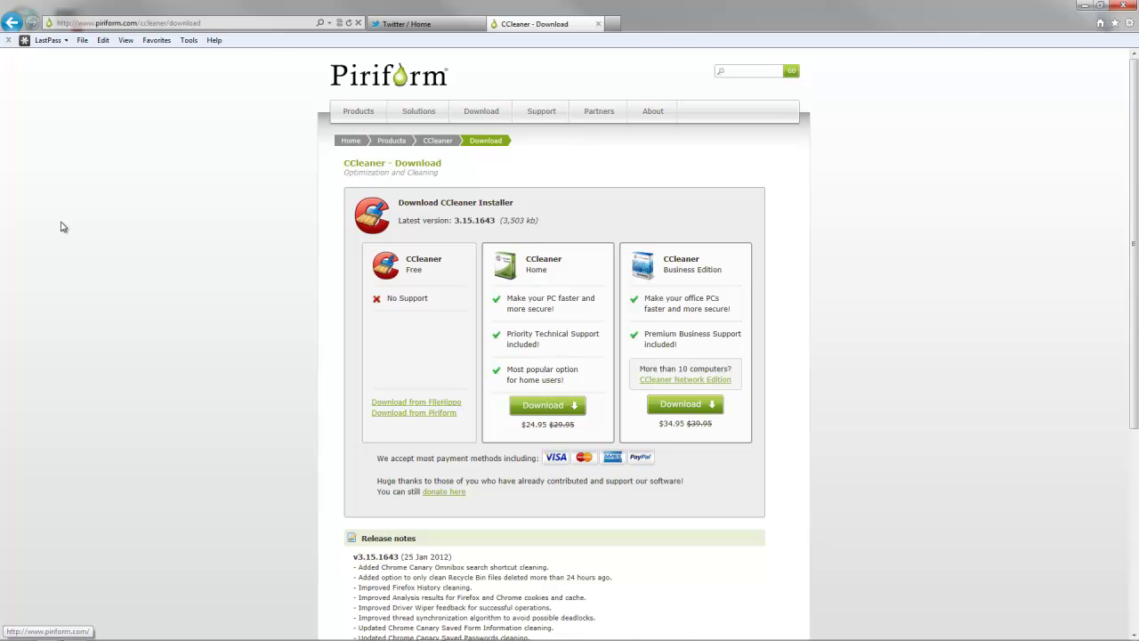
scroll(138, 342, "down", 2)
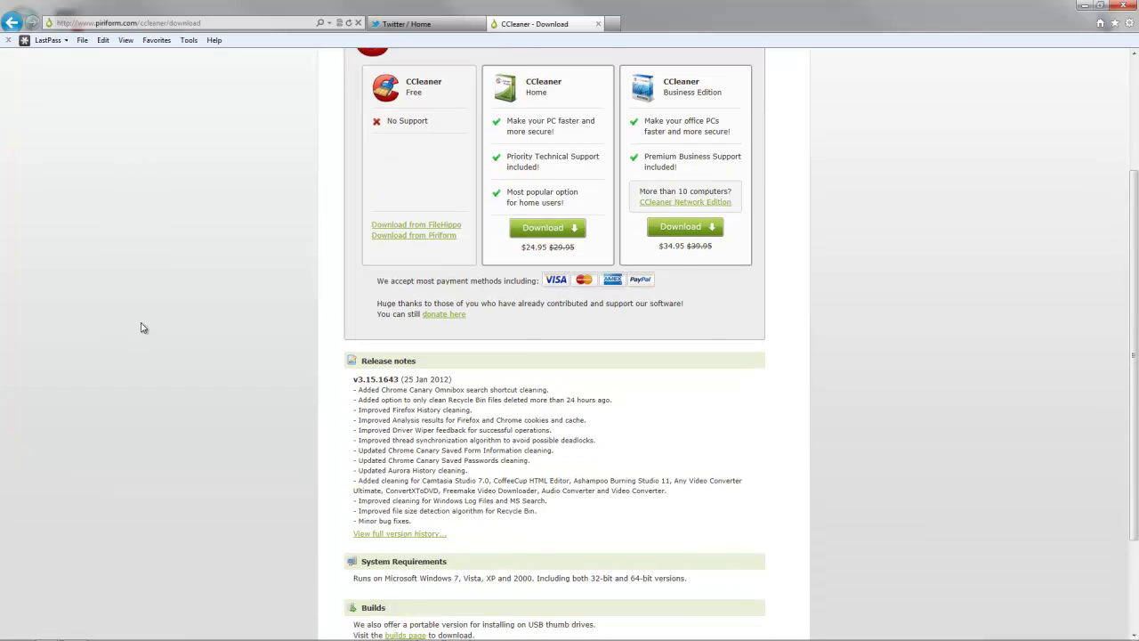
scroll(141, 328, "up", 2)
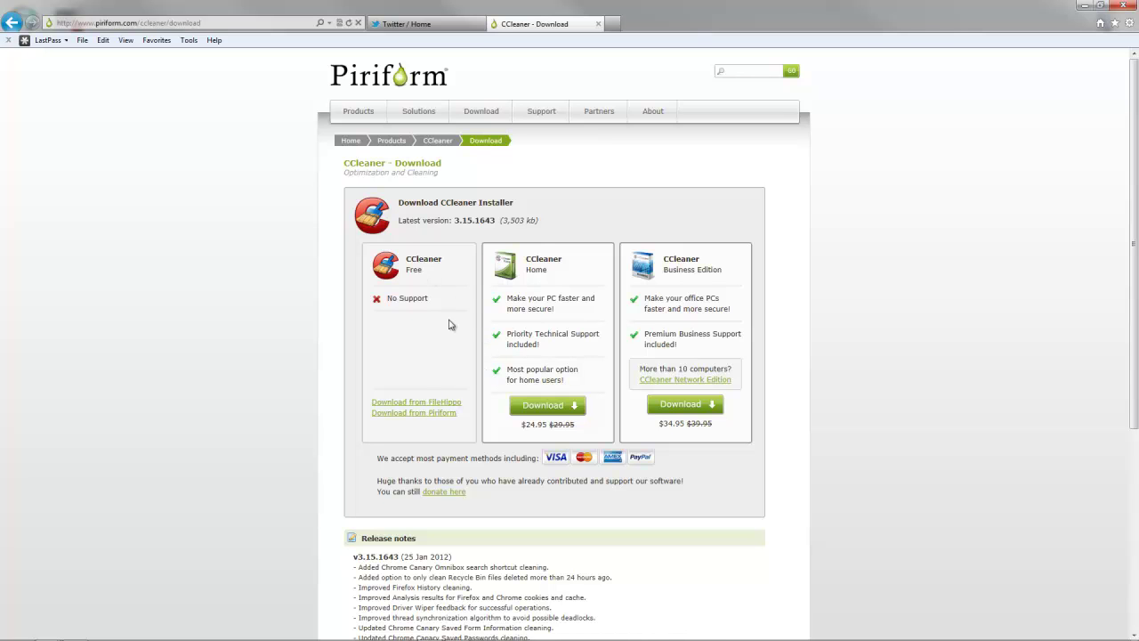
left_click(377, 413)
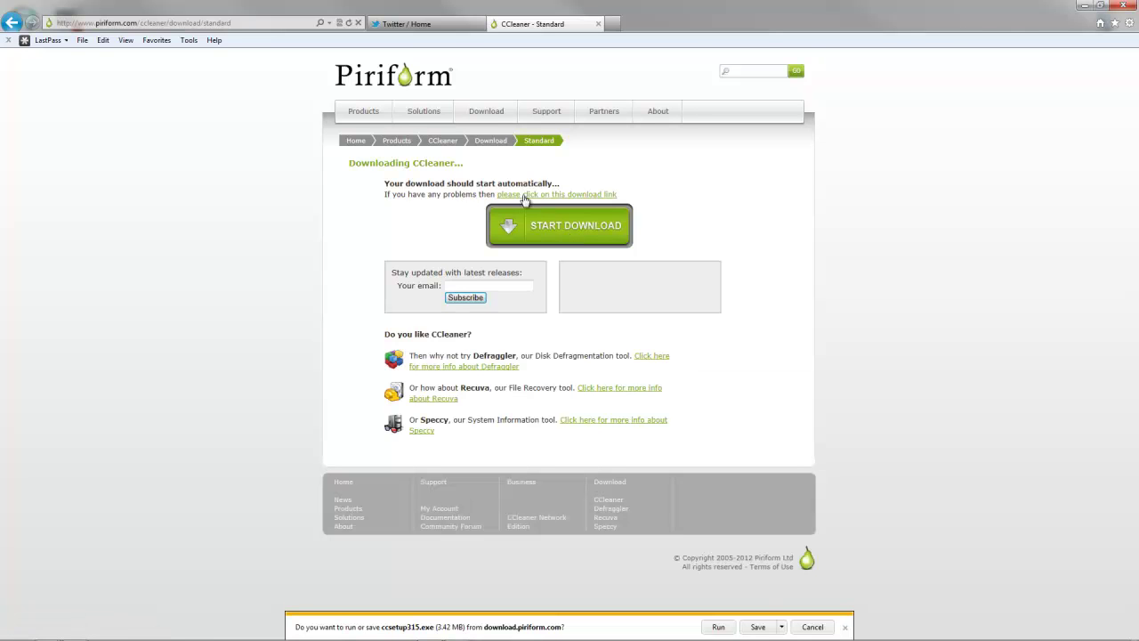
Save the installer ccsetup315.exe to the Desktop
left_click(783, 630)
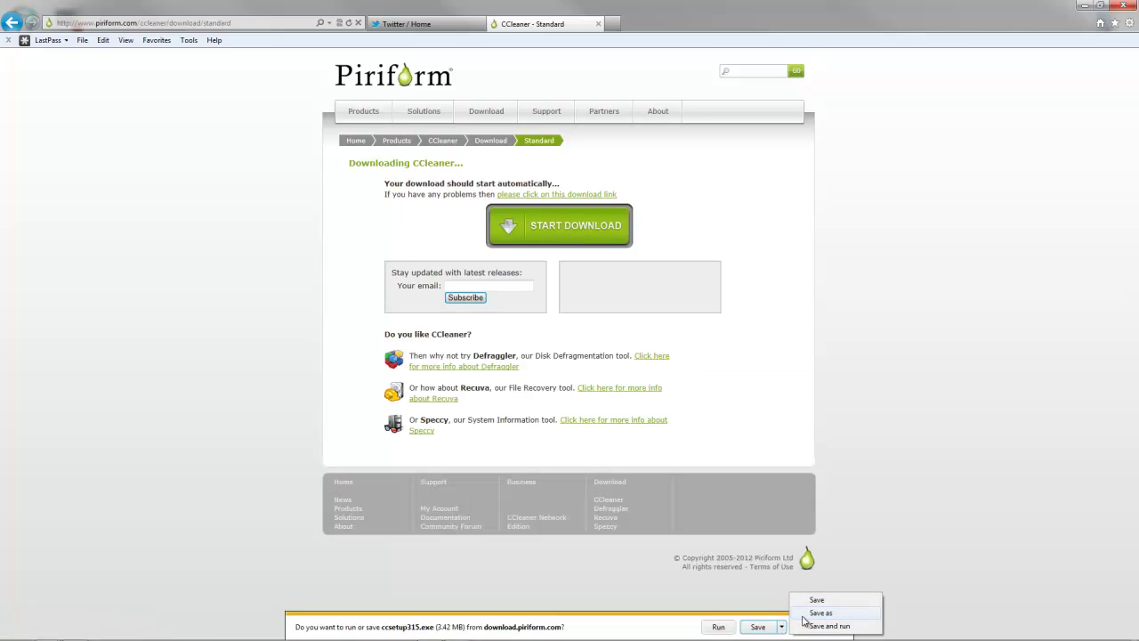
left_click(881, 613)
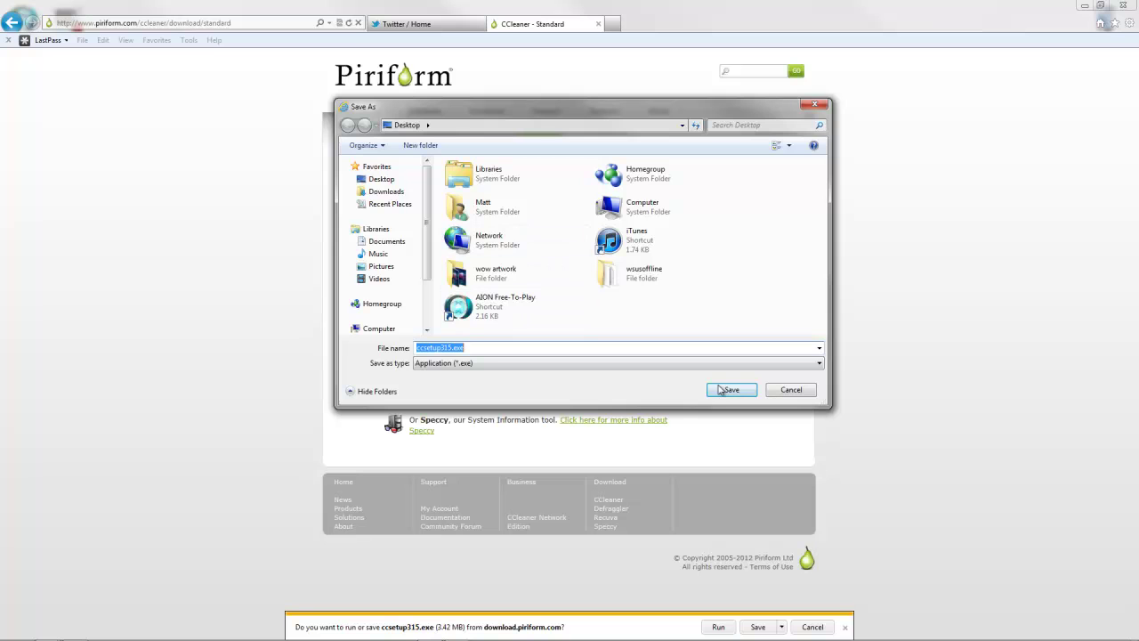
left_click(717, 395)
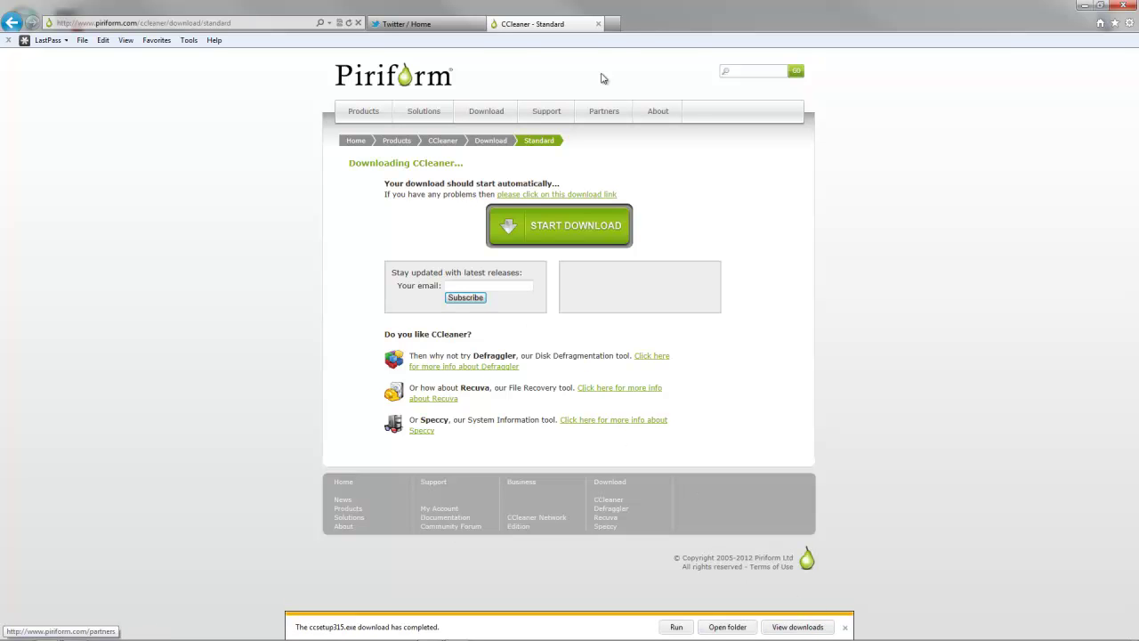
Minimize the browser and launch ccsetup315.exe from the desktop
left_click(1084, 5)
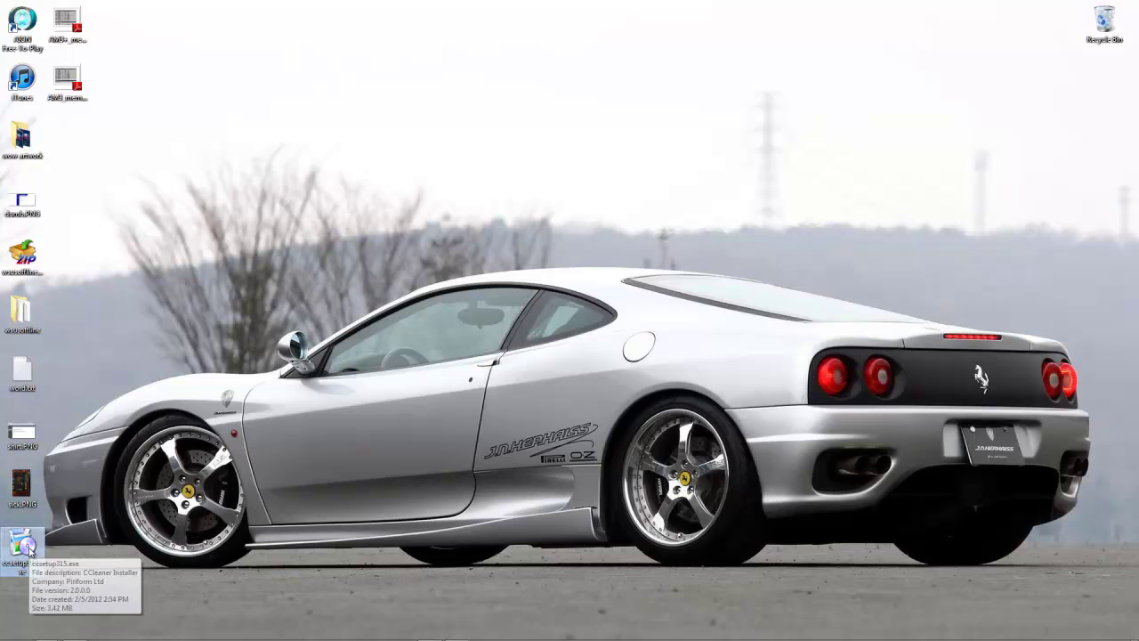
left_click_drag(22, 538, 504, 173)
left_click_drag(666, 12, 381, 184)
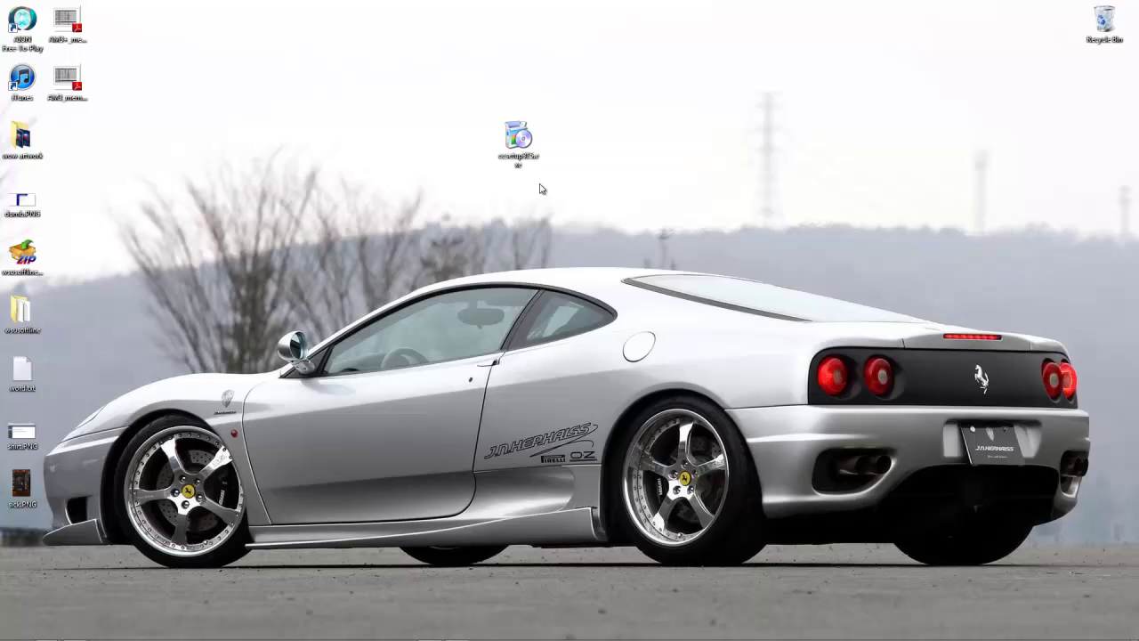
double_click(518, 140)
Allow the installer to run, keep English, and accept the licence agreement
left_click_drag(567, 240, 553, 201)
left_click(580, 299)
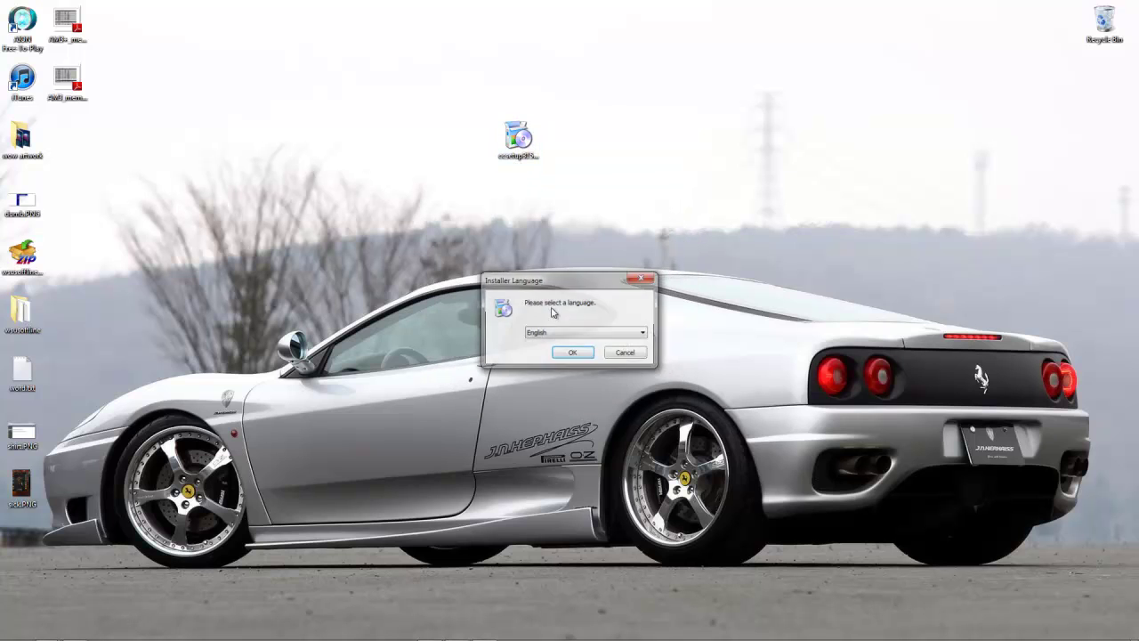
left_click(569, 349)
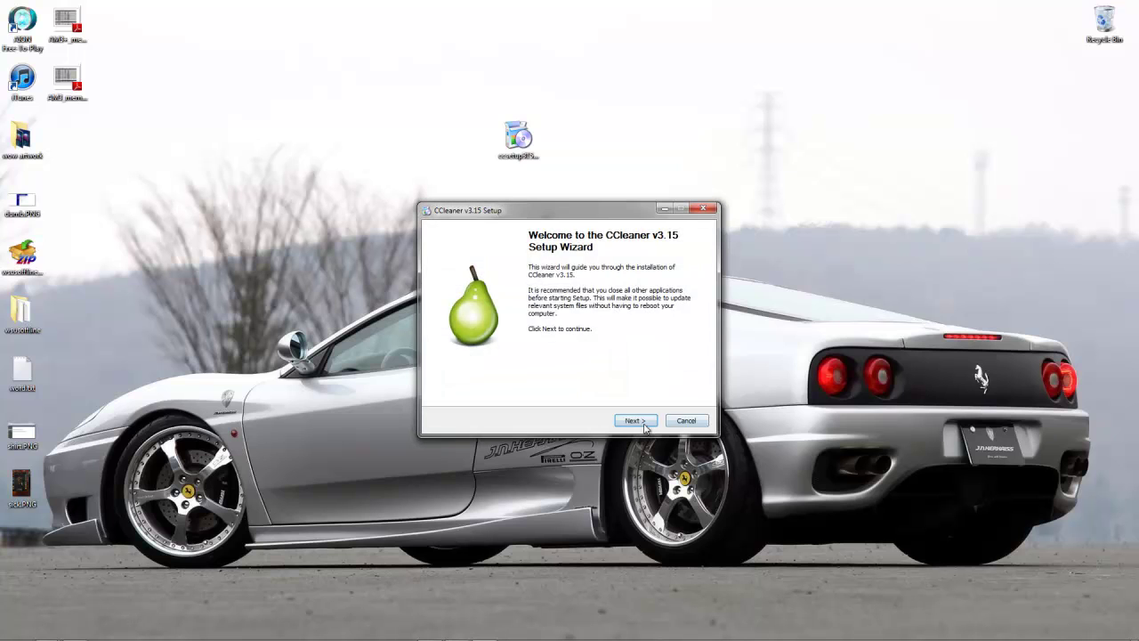
left_click(632, 420)
left_click(636, 420)
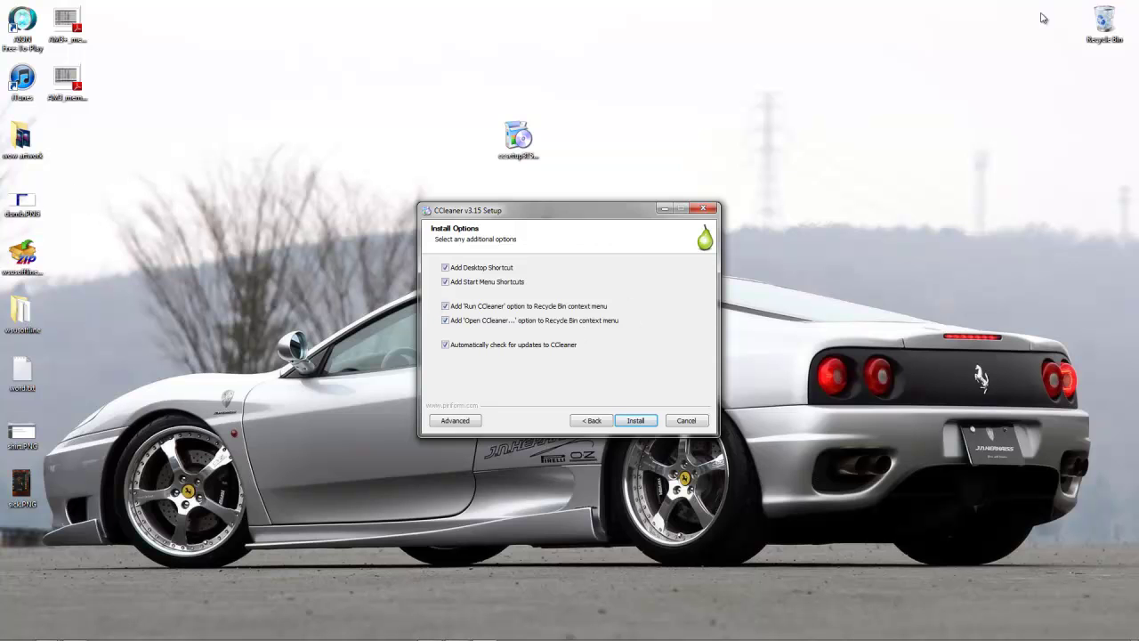
Check the Recycle Bin's context menu, then go to Advanced to reach Choose Users
left_click_drag(1104, 22, 570, 140)
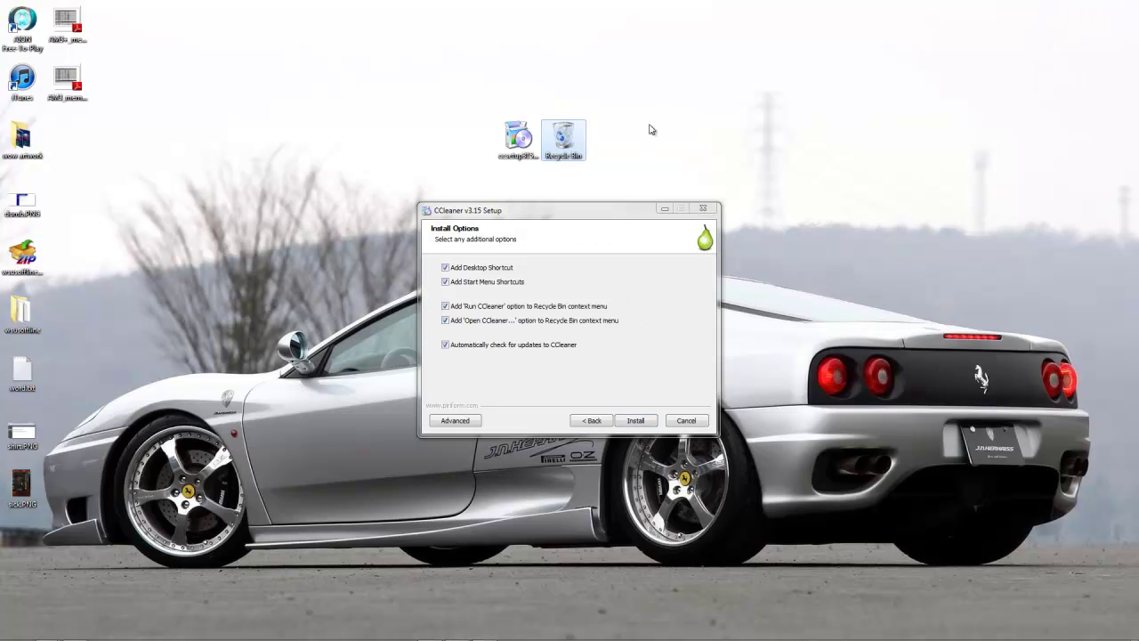
right_click(571, 139)
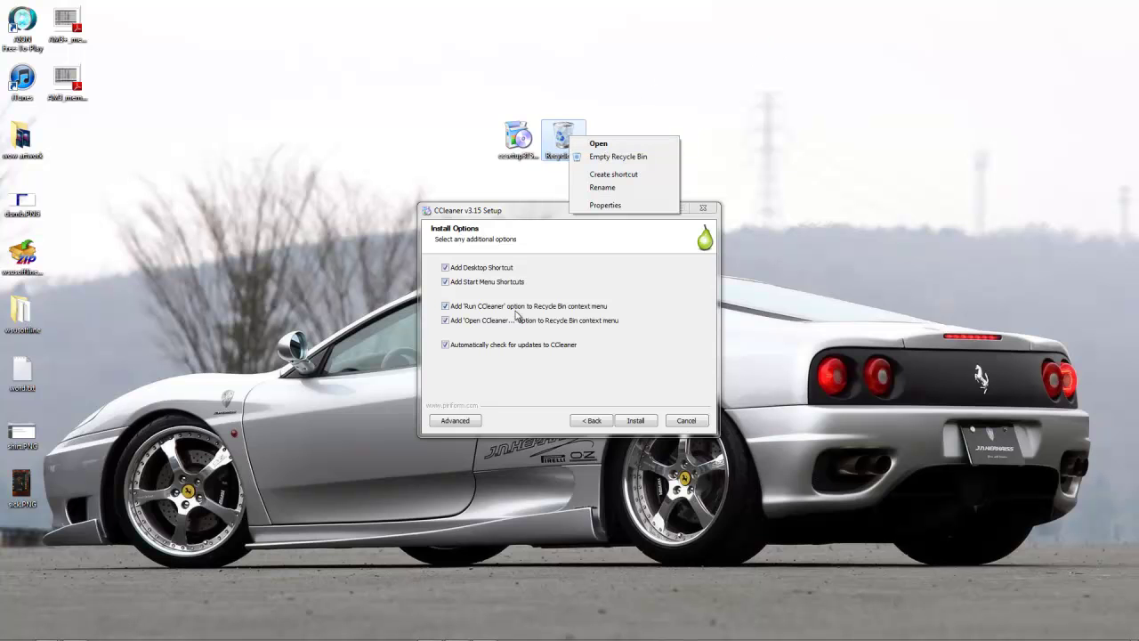
left_click(643, 342)
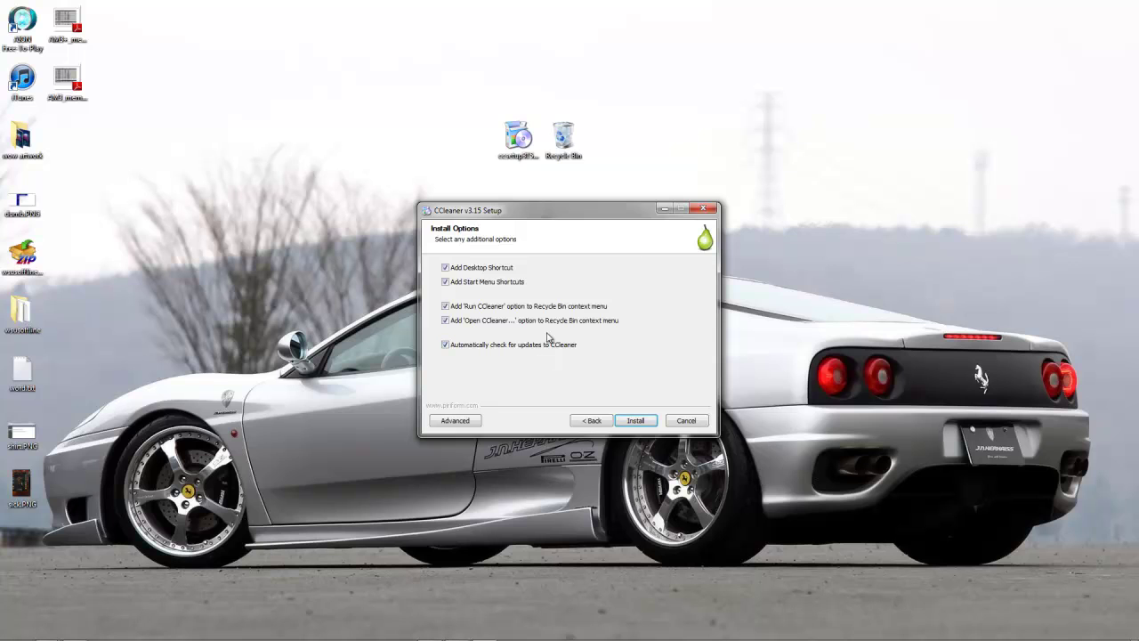
left_click(455, 420)
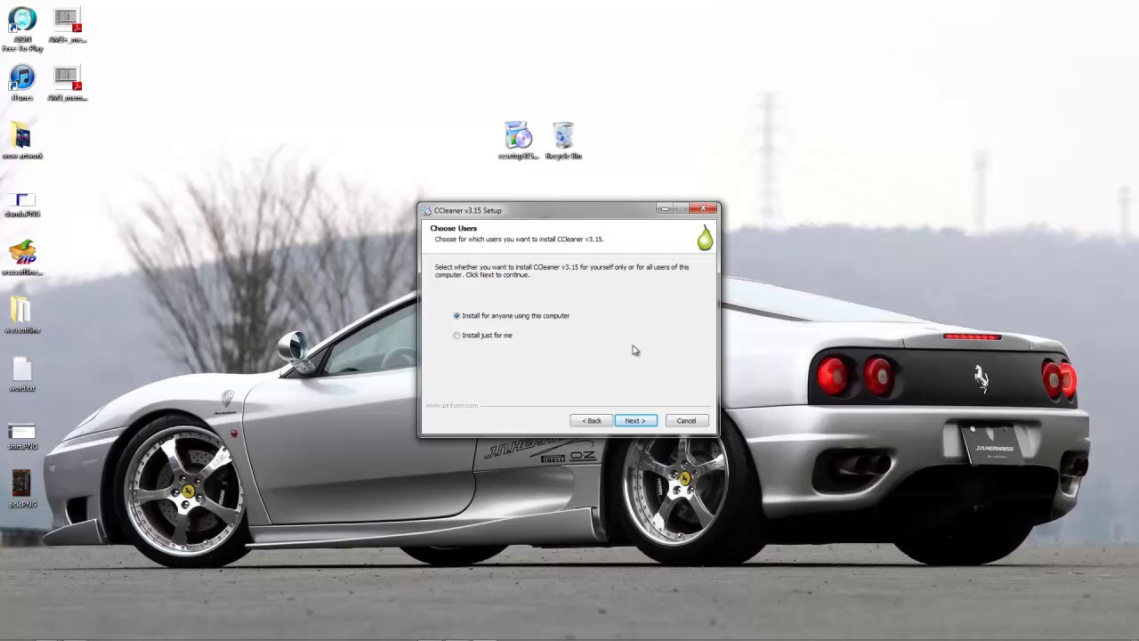
Keep installing for all users and install to C:\Program Files\CCleaner
left_click(627, 420)
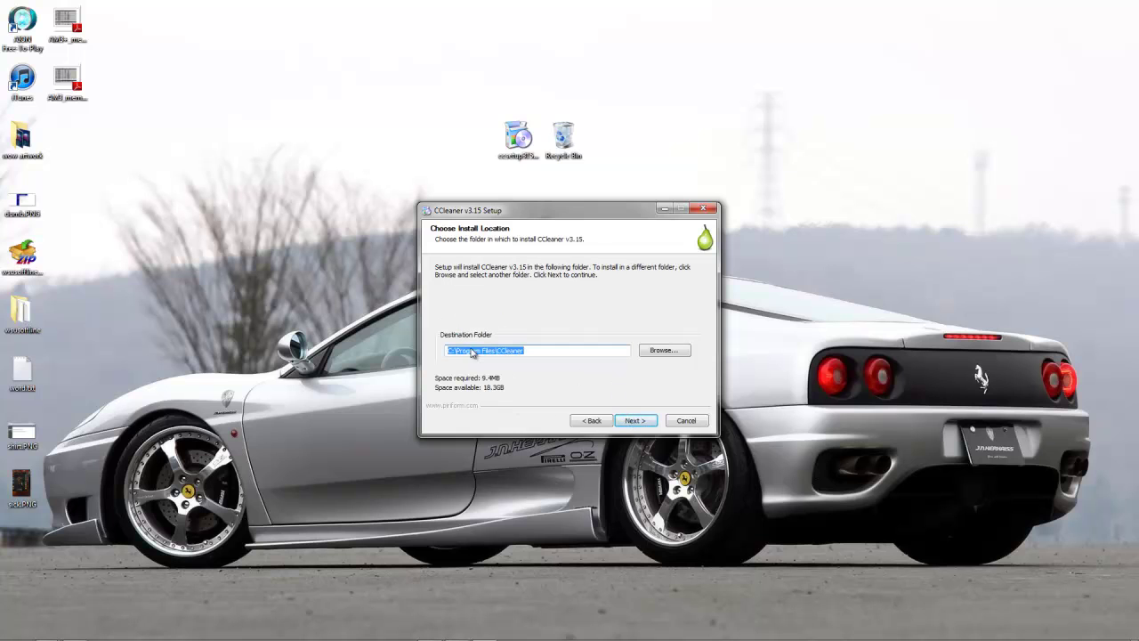
left_click_drag(511, 350, 447, 350)
left_click(525, 351)
left_click(573, 353)
left_click_drag(572, 353, 453, 344)
left_click(550, 355)
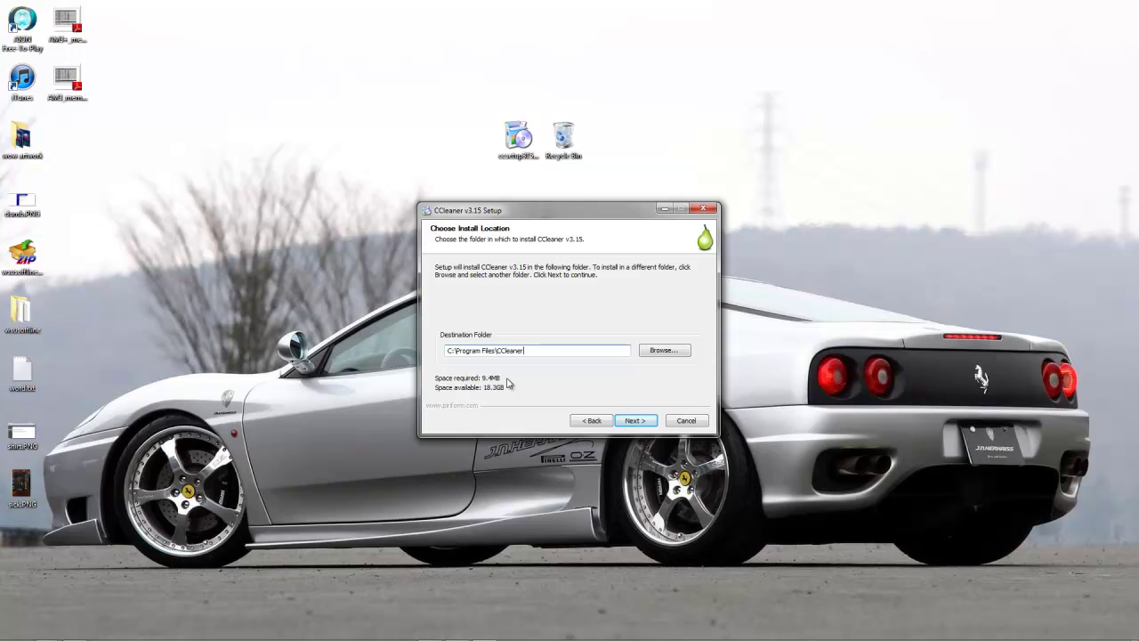
left_click(633, 421)
left_click(634, 421)
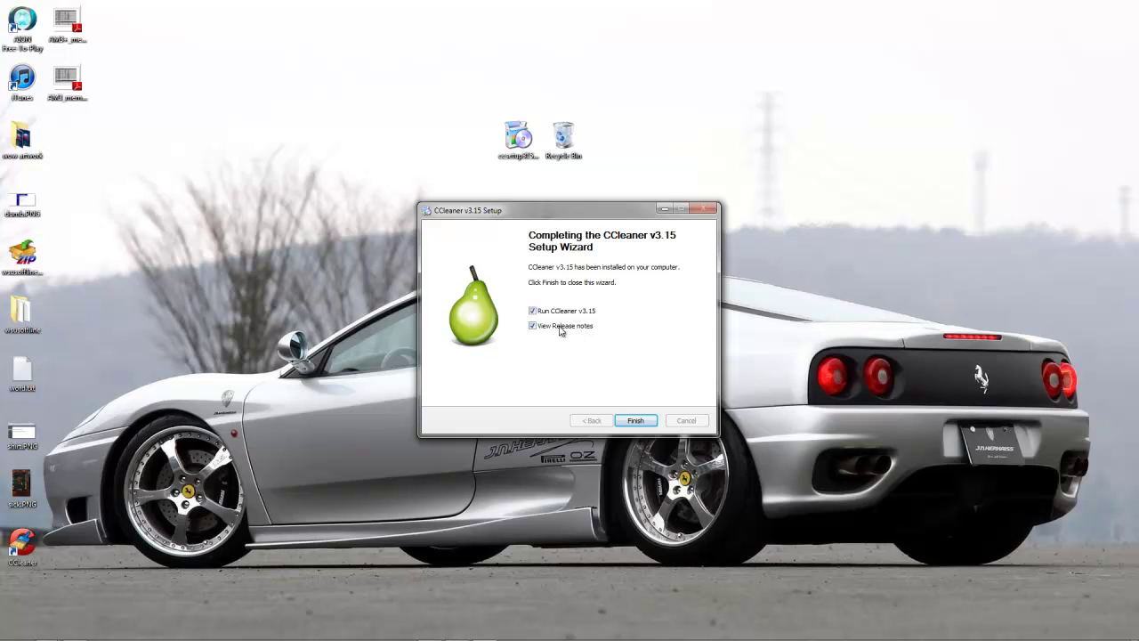
Untick 'View Release notes' and 'Run CCleaner v3.15', then finish setup
left_click(556, 325)
left_click(569, 316)
left_click(635, 420)
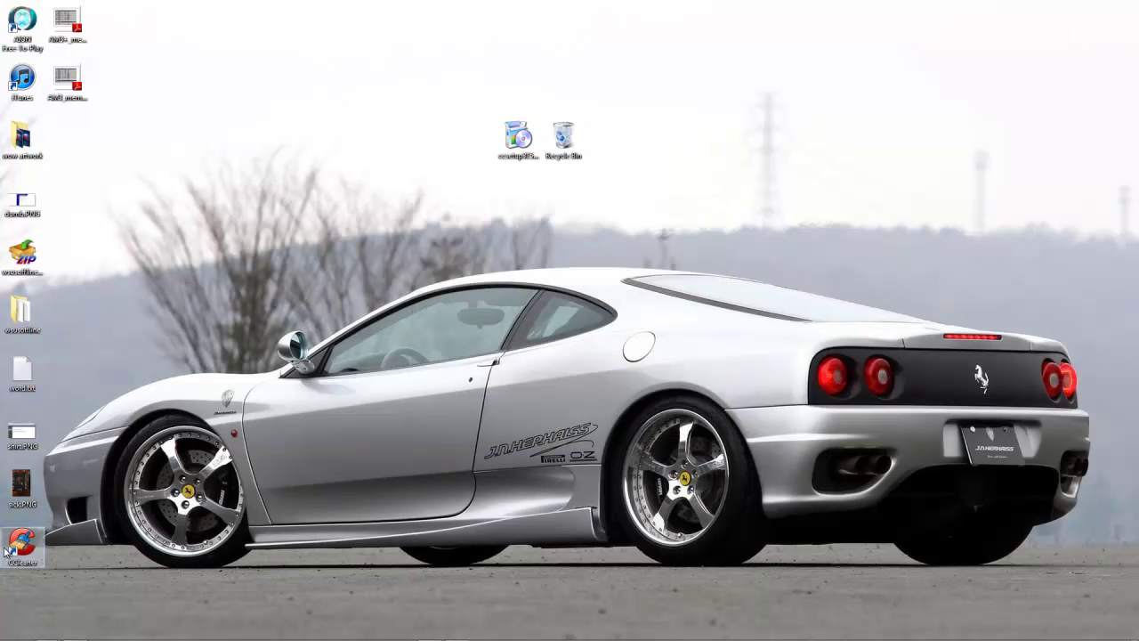
Move the Intelligent Cookie Scan prompt higher on the screen
left_click_drag(533, 273, 525, 206)
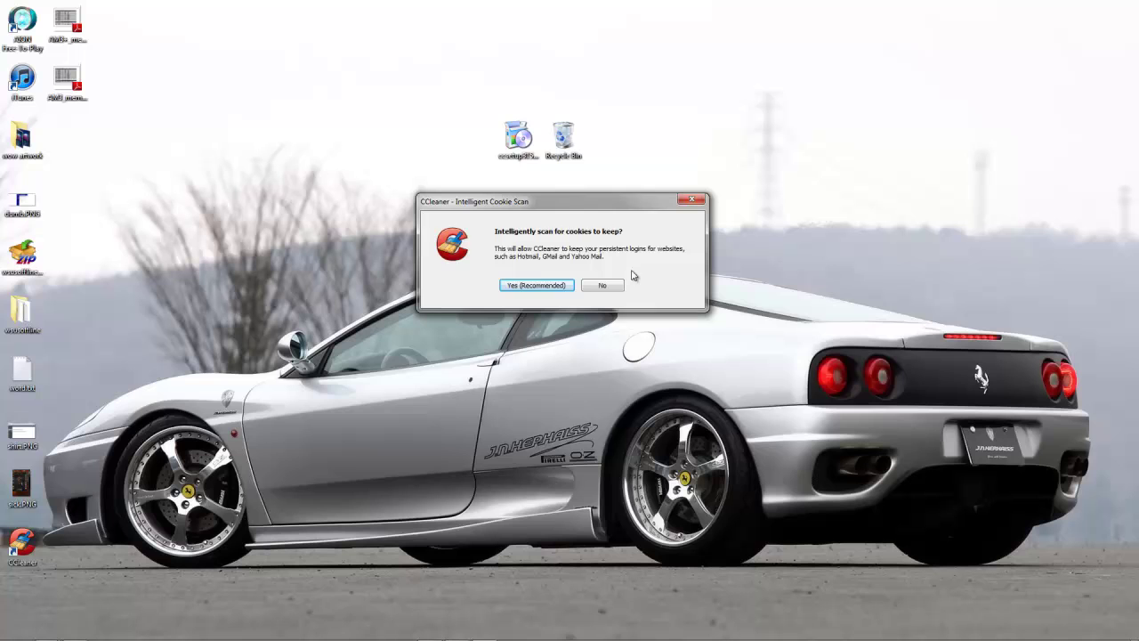
left_click_drag(524, 200, 500, 195)
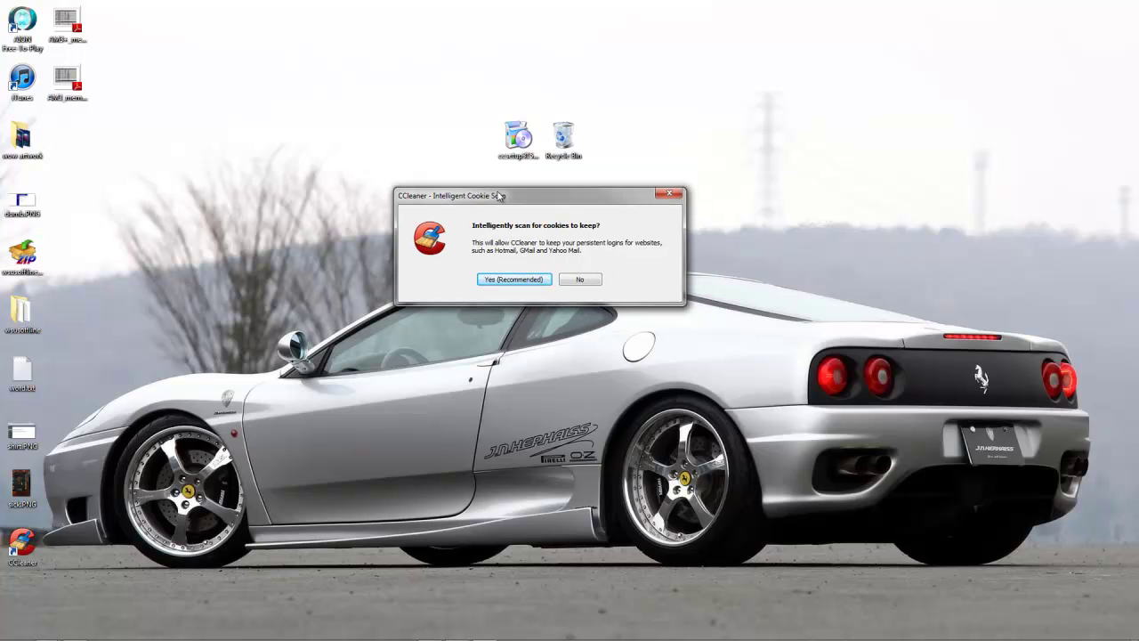
Accept the recommended intelligent cookie scan and maximize the CCleaner window
left_click(519, 279)
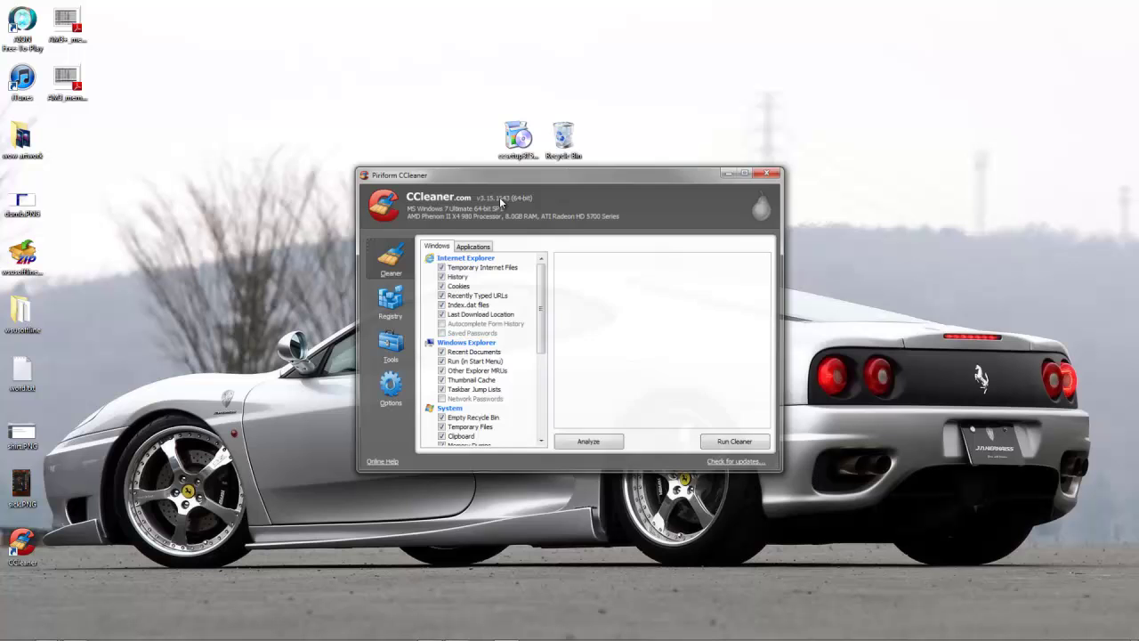
left_click_drag(515, 175, 474, 3)
left_click_drag(383, 5, 414, 64)
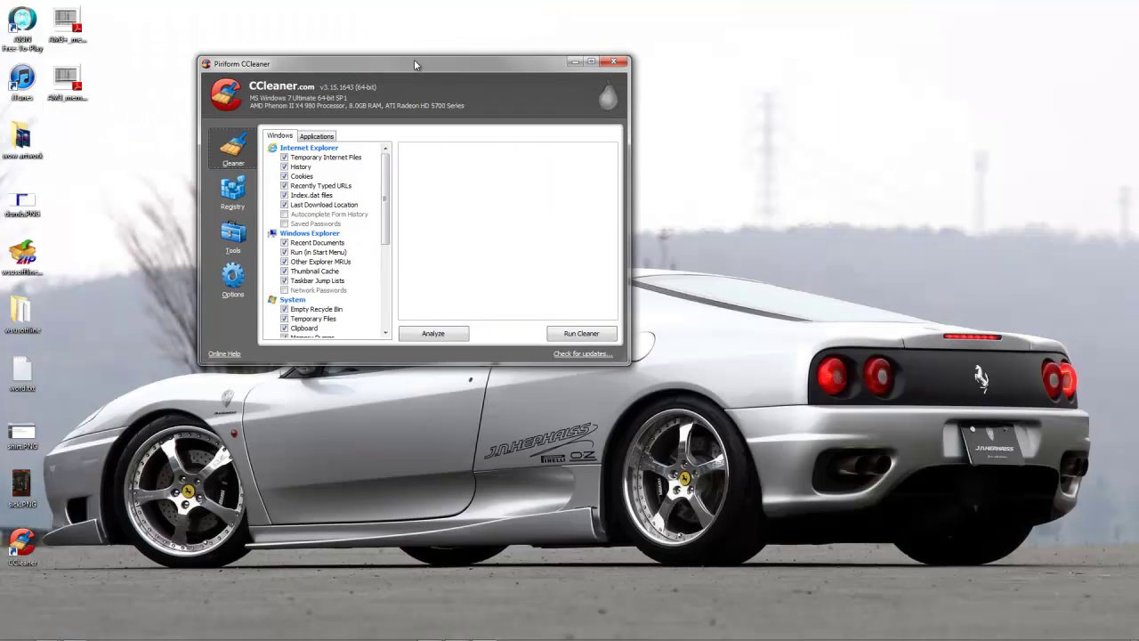
double_click(414, 59)
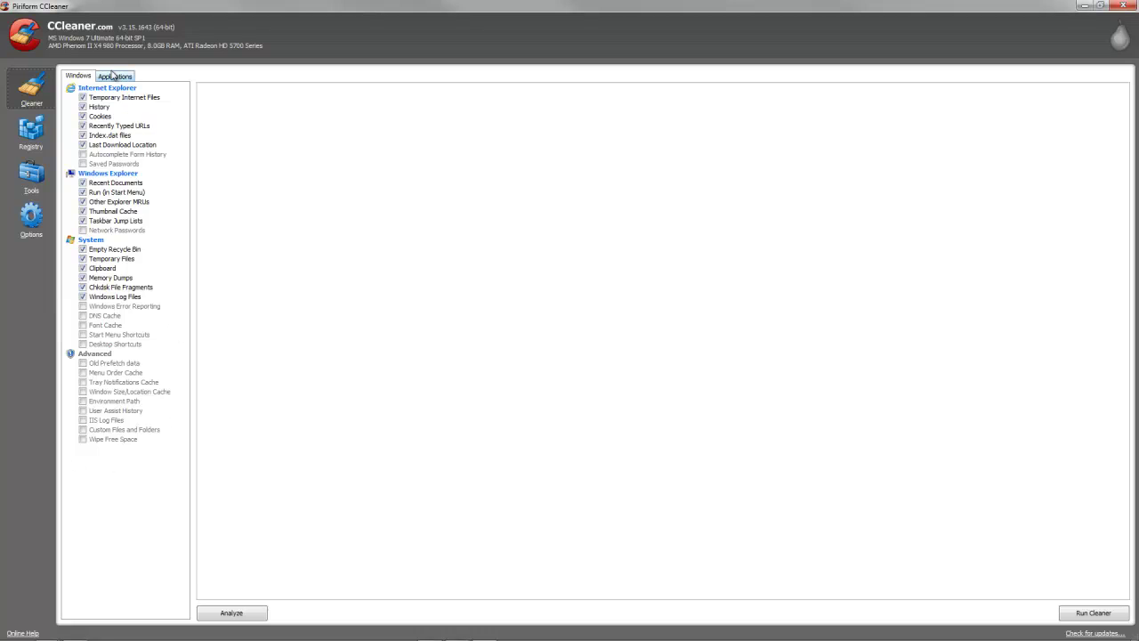
Browse the Applications cleaning items, then return to the Windows tab
left_click(111, 74)
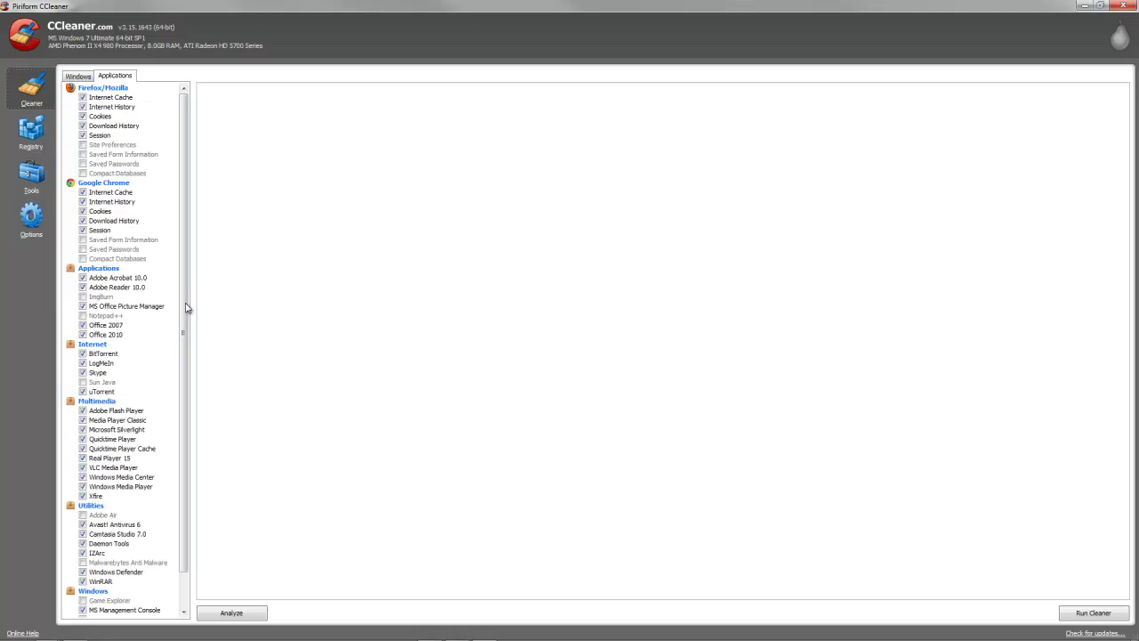
left_click_drag(183, 310, 180, 346)
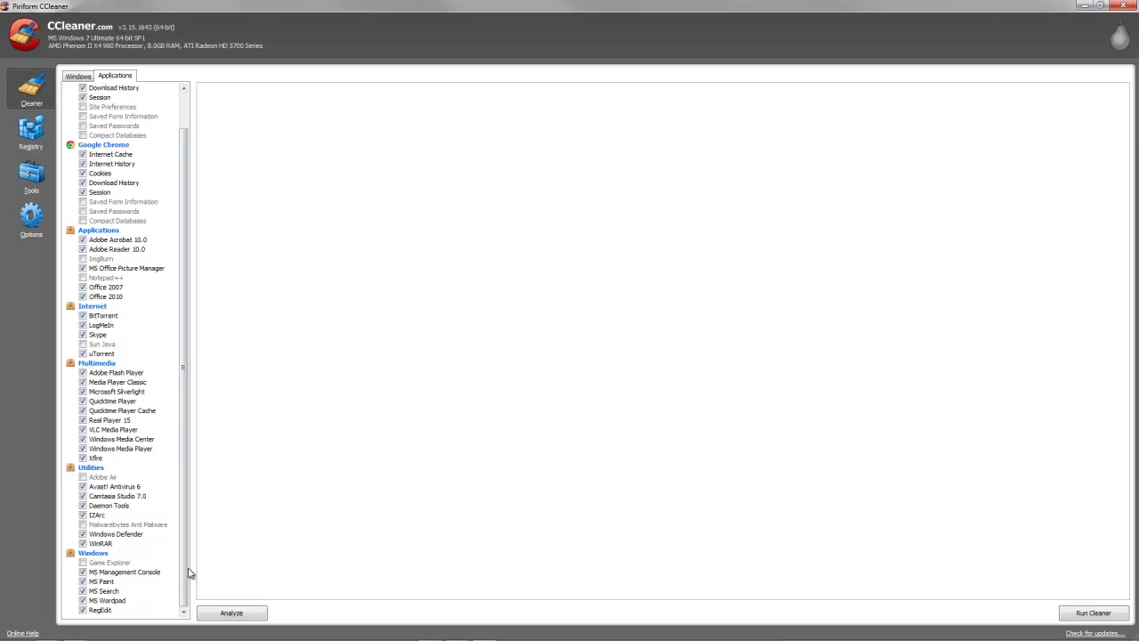
left_click_drag(187, 573, 186, 539)
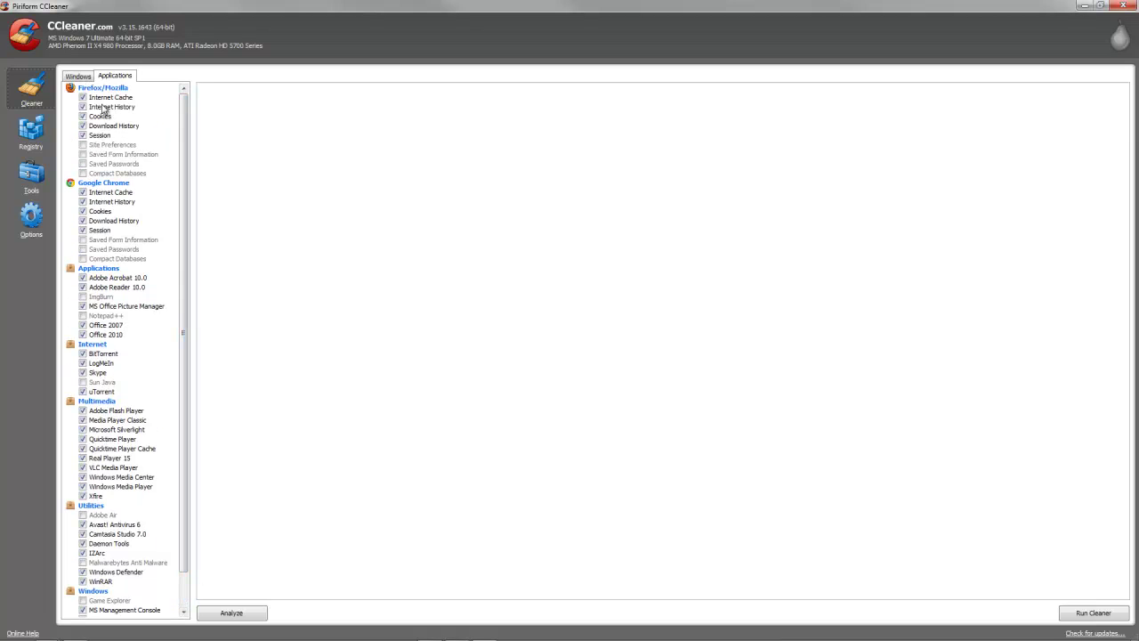
left_click(77, 76)
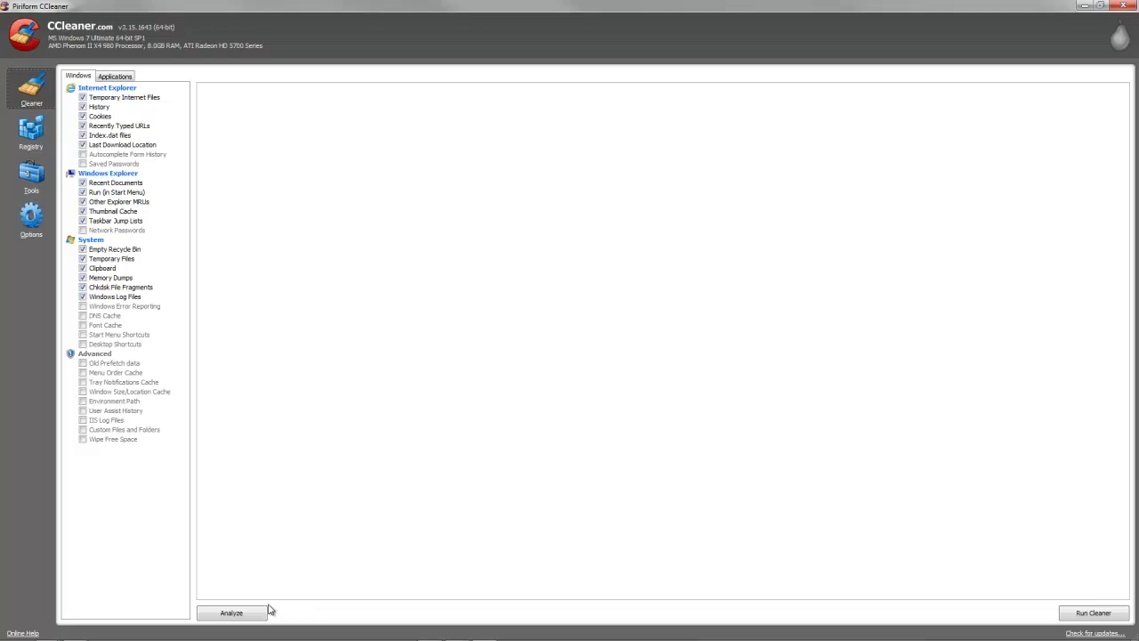
Analyze, dismiss the Firefox warning, and re-analyze to get 1,228 MB to remove
left_click(224, 613)
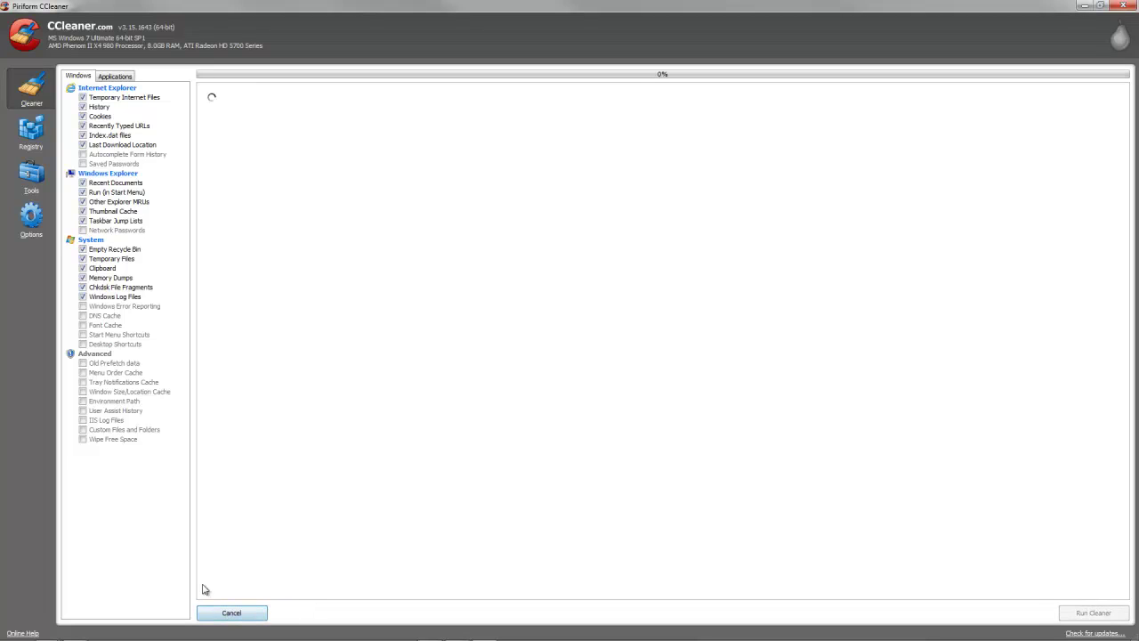
left_click_drag(514, 287, 538, 277)
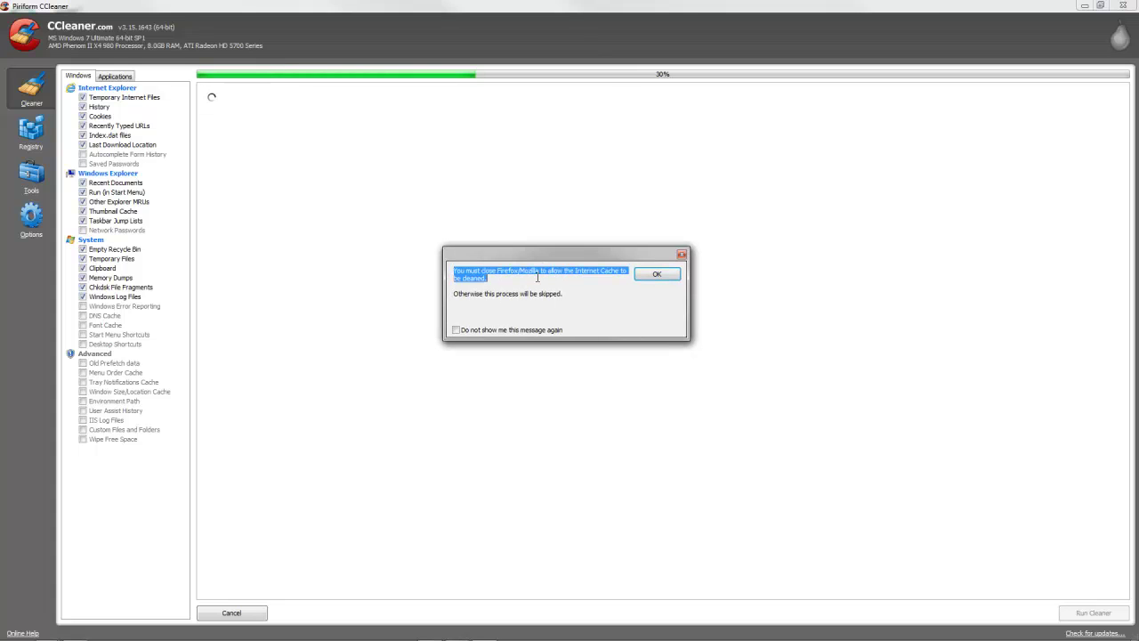
left_click(539, 279)
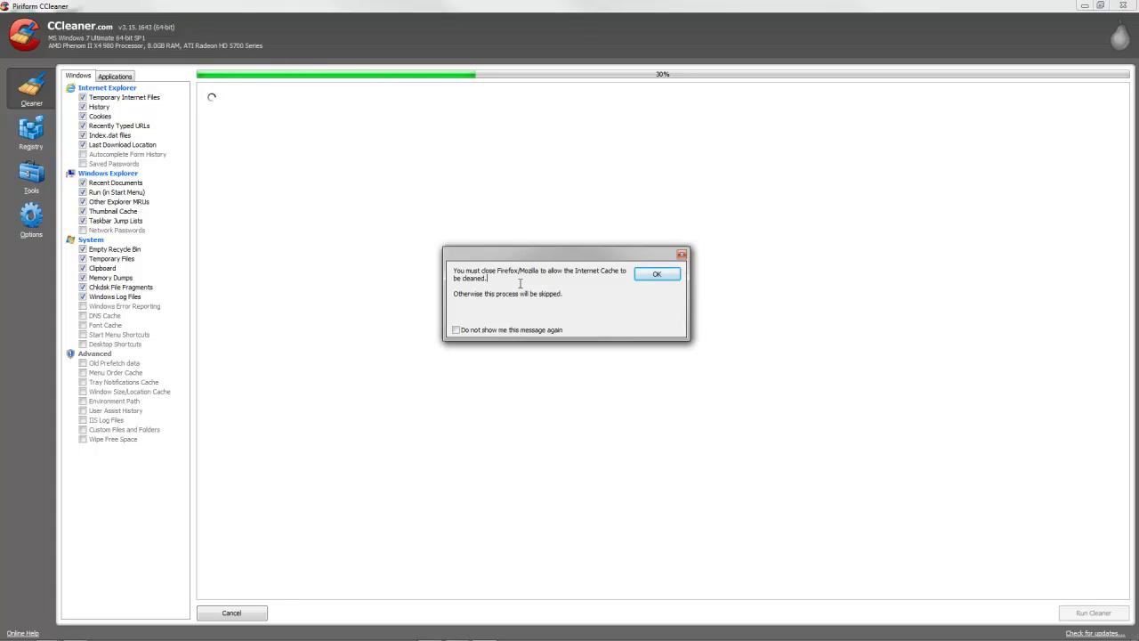
mouse_move(43, 635)
left_click(655, 275)
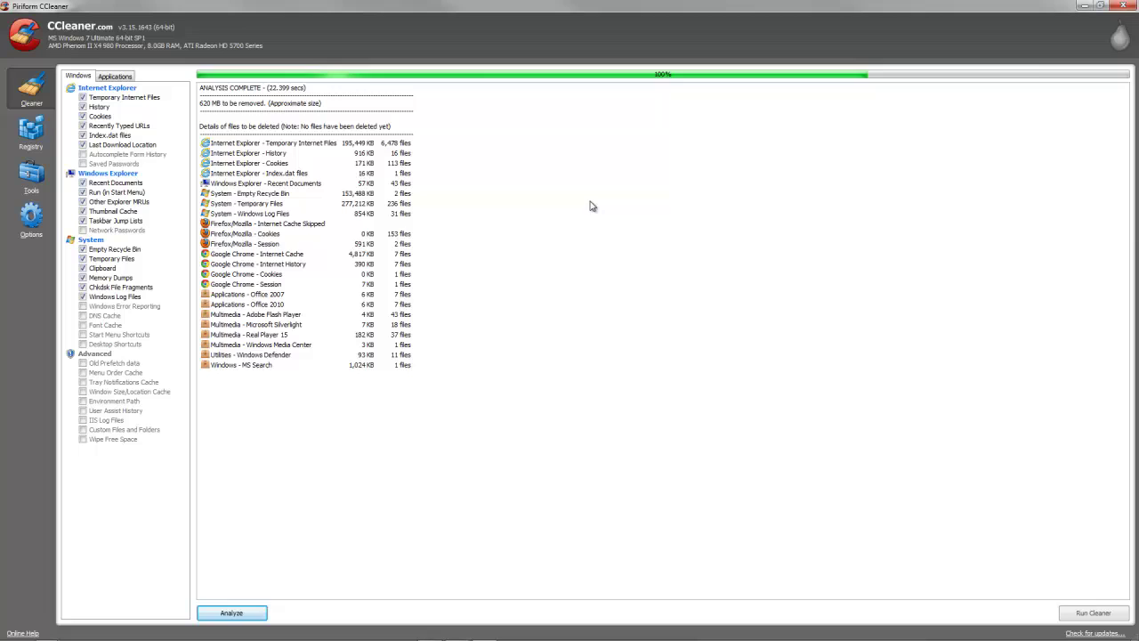
left_click(231, 612)
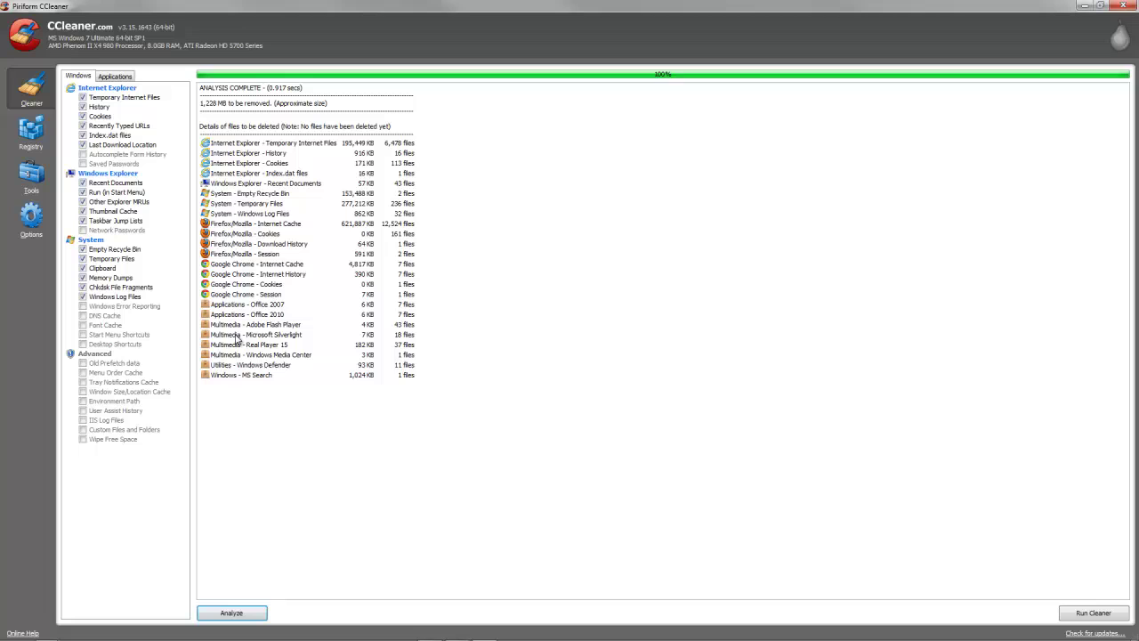
left_click_drag(202, 104, 230, 104)
Re-analyze and turn off the Firefox warning with 'Do not show me this message again'
left_click(230, 104)
left_click(240, 613)
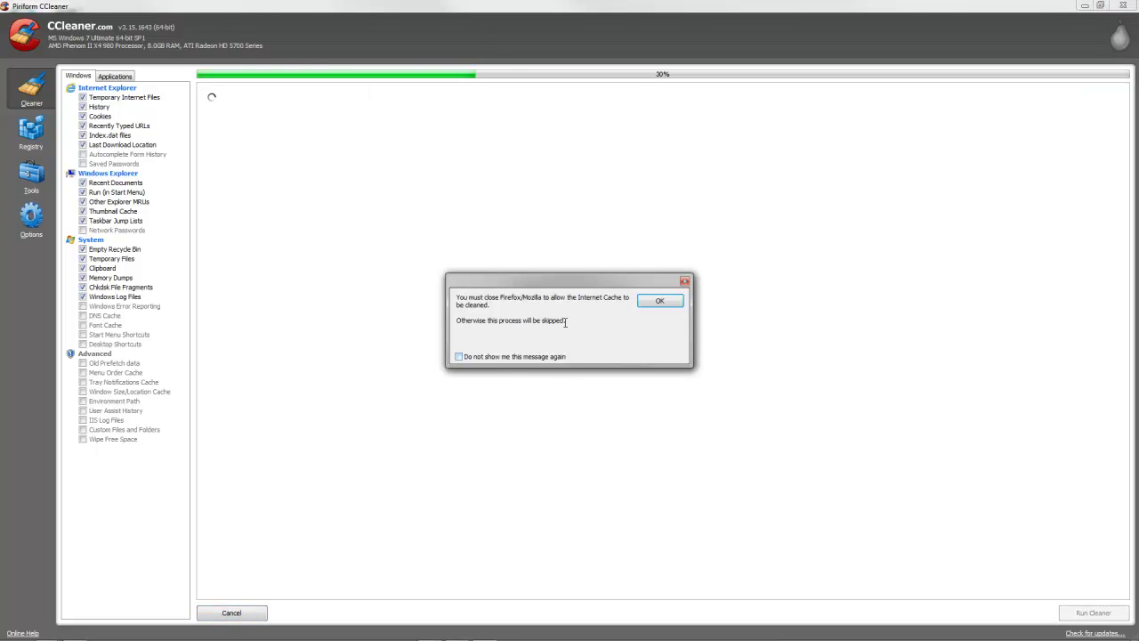
left_click(474, 357)
left_click(642, 301)
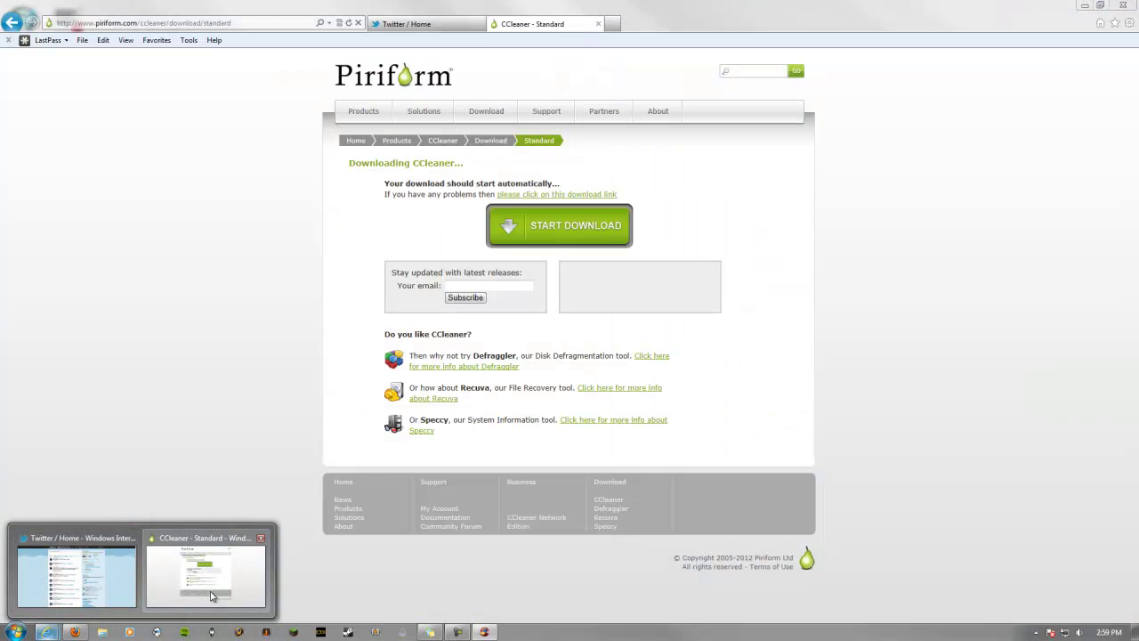
Close Internet Explorer and analyze again, now estimating 623 MB to remove
left_click(206, 577)
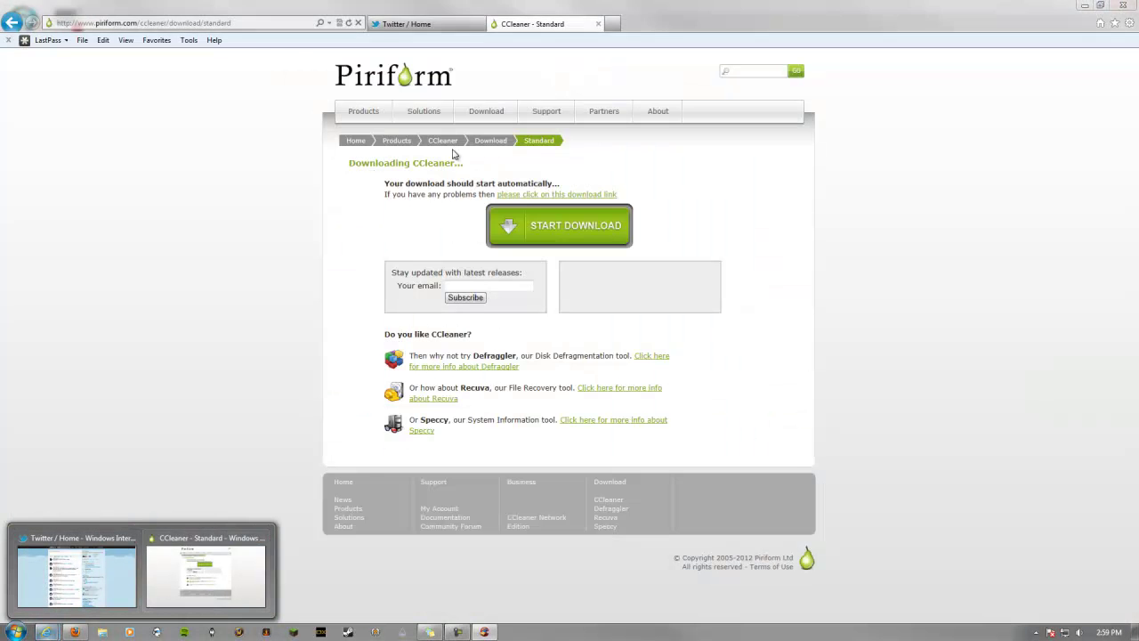
right_click(46, 633)
left_click(71, 601)
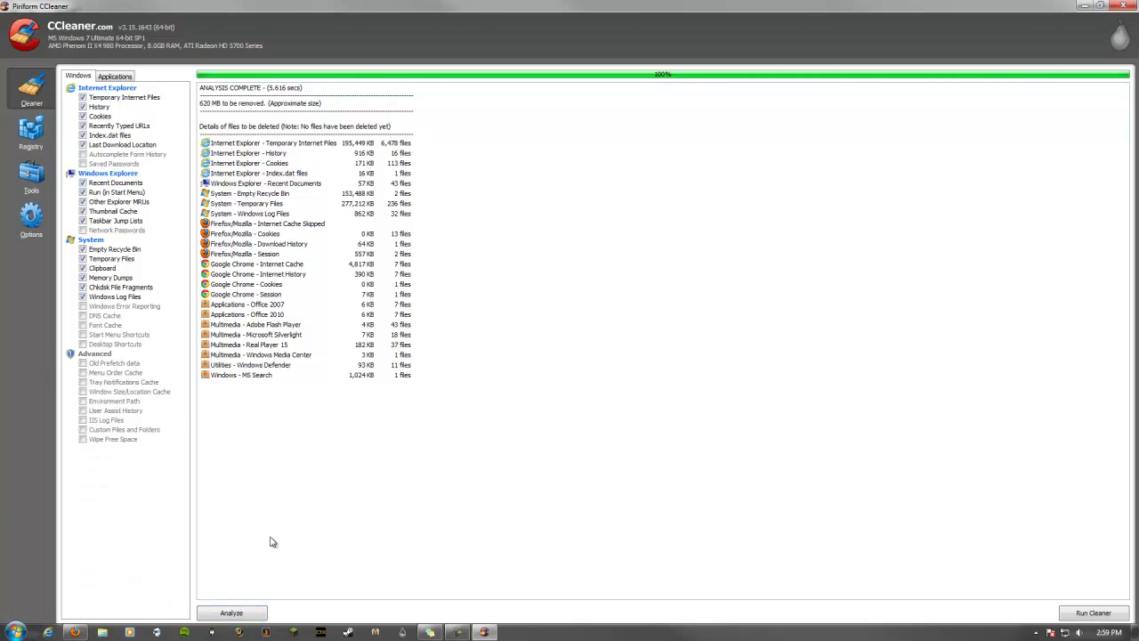
left_click(233, 613)
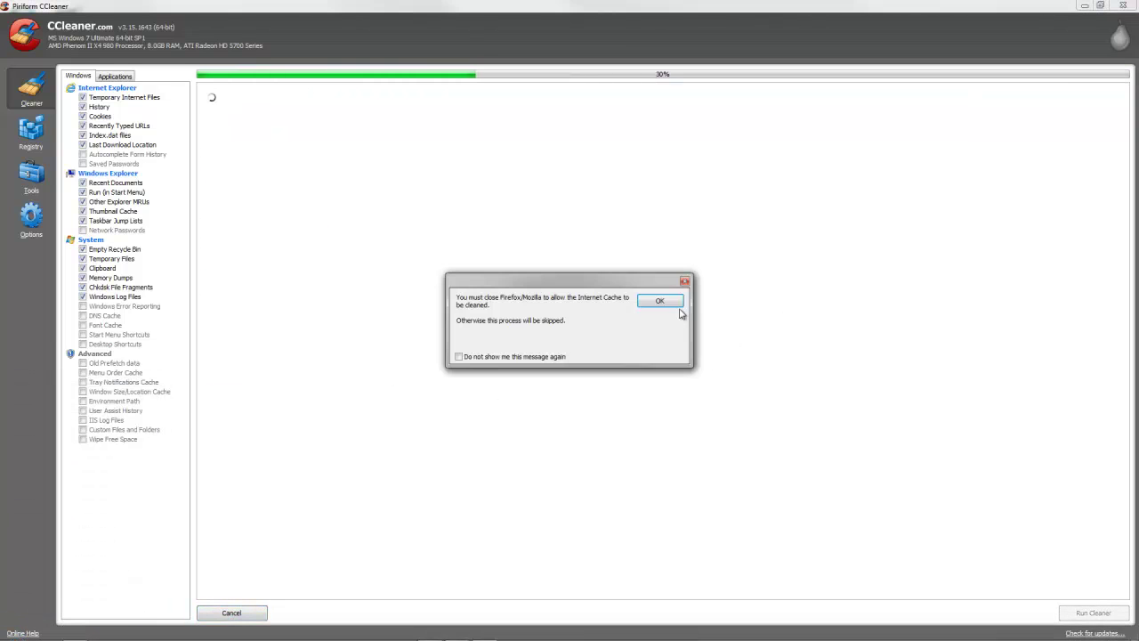
left_click(663, 302)
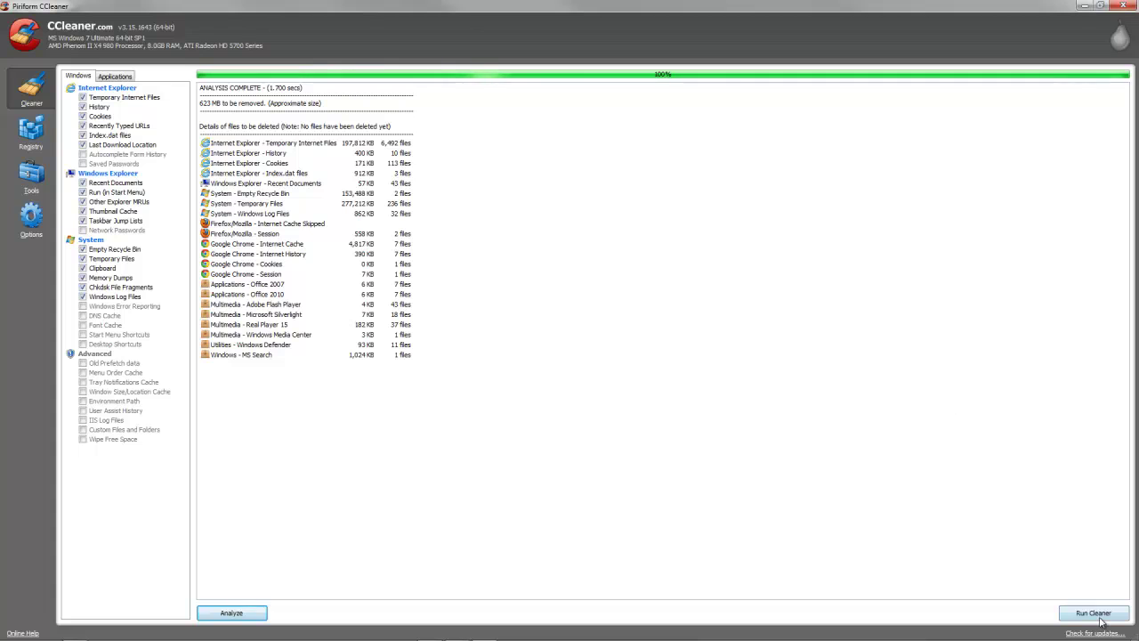
Run the cleaner and confirm deletion, removing 638 MB of files
left_click(1100, 619)
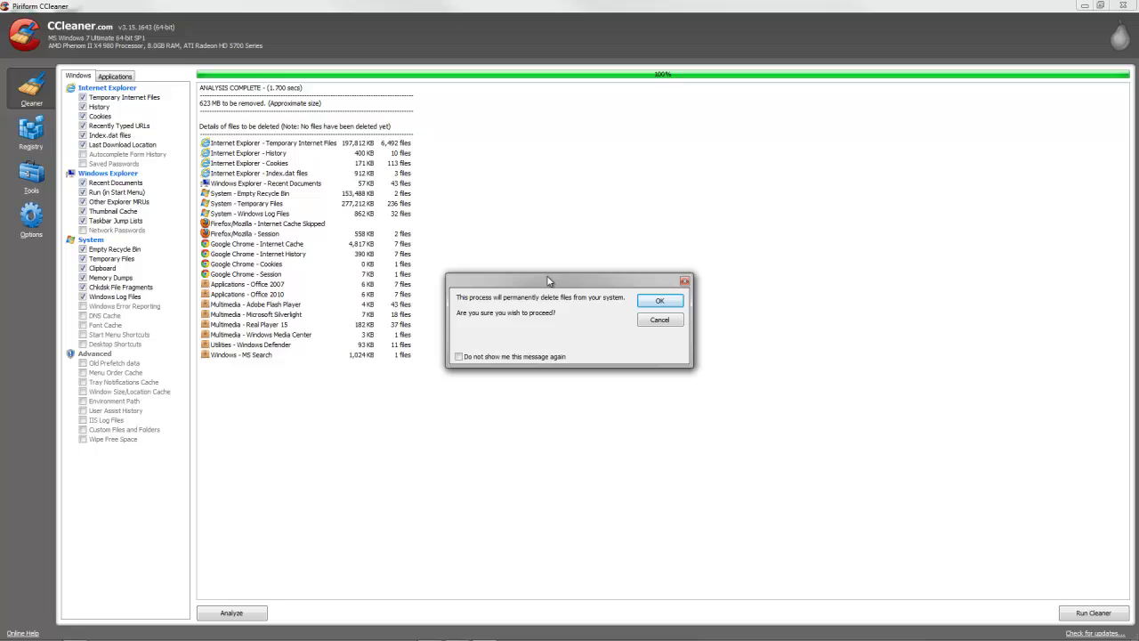
left_click(659, 300)
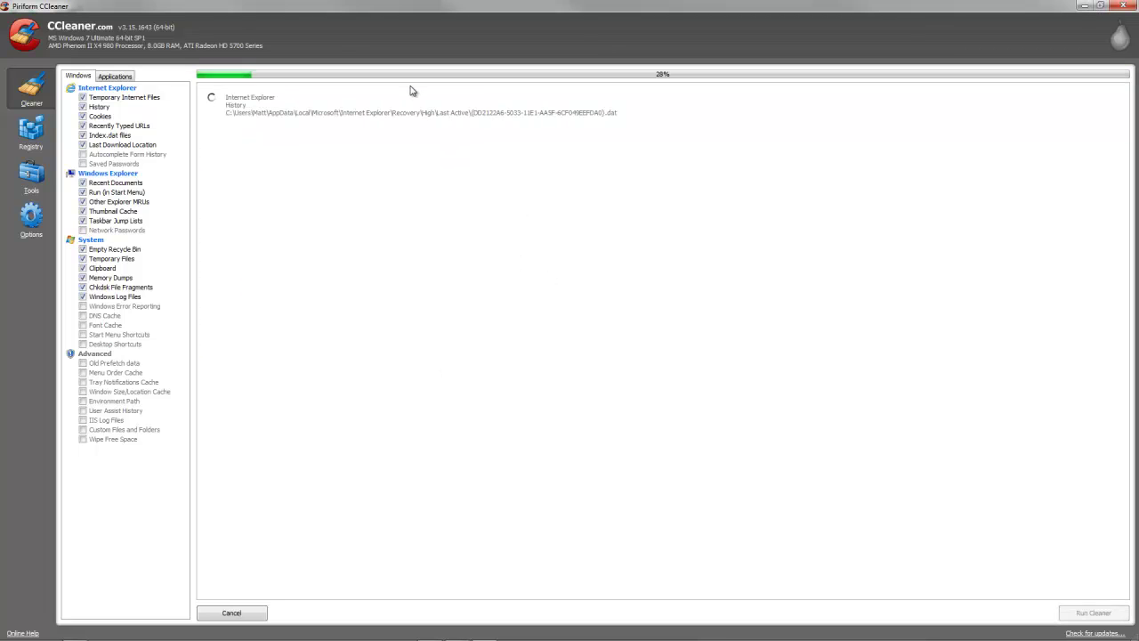
left_click(656, 301)
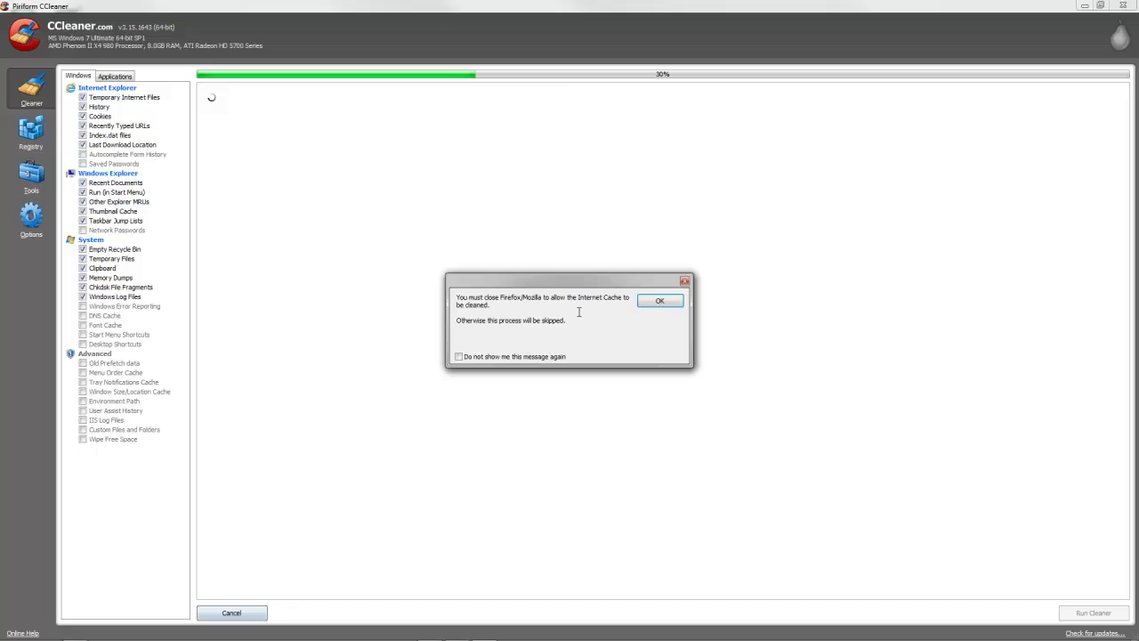
left_click(659, 300)
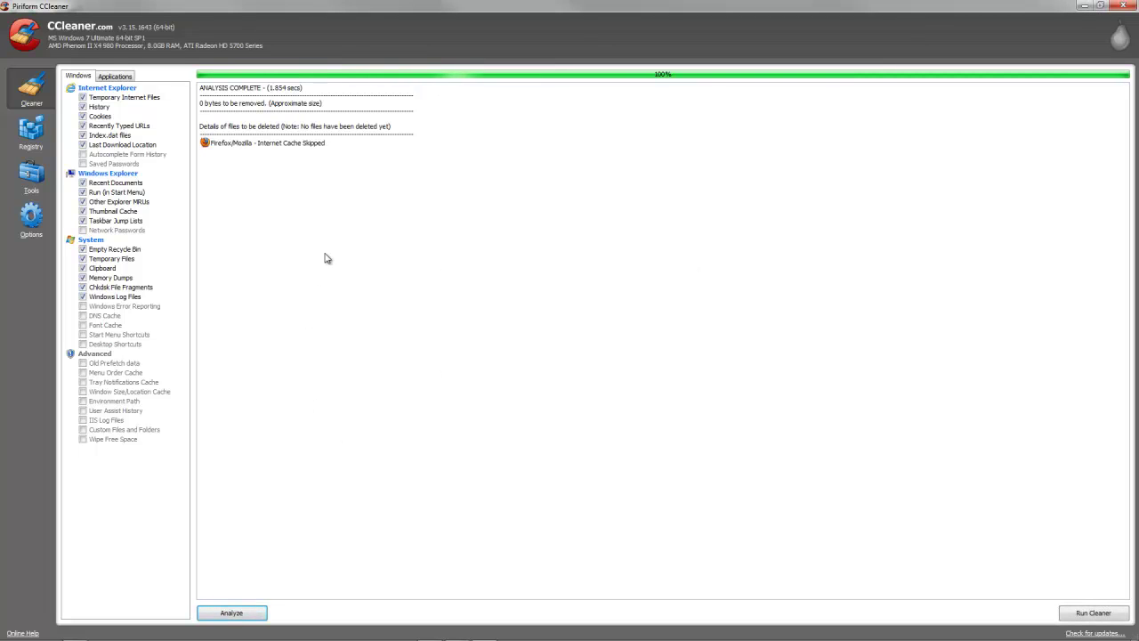
Re-analyze and confirm the report still shows 0 bytes, finished in 1.453 seconds
left_click_drag(235, 103, 200, 103)
left_click(244, 104)
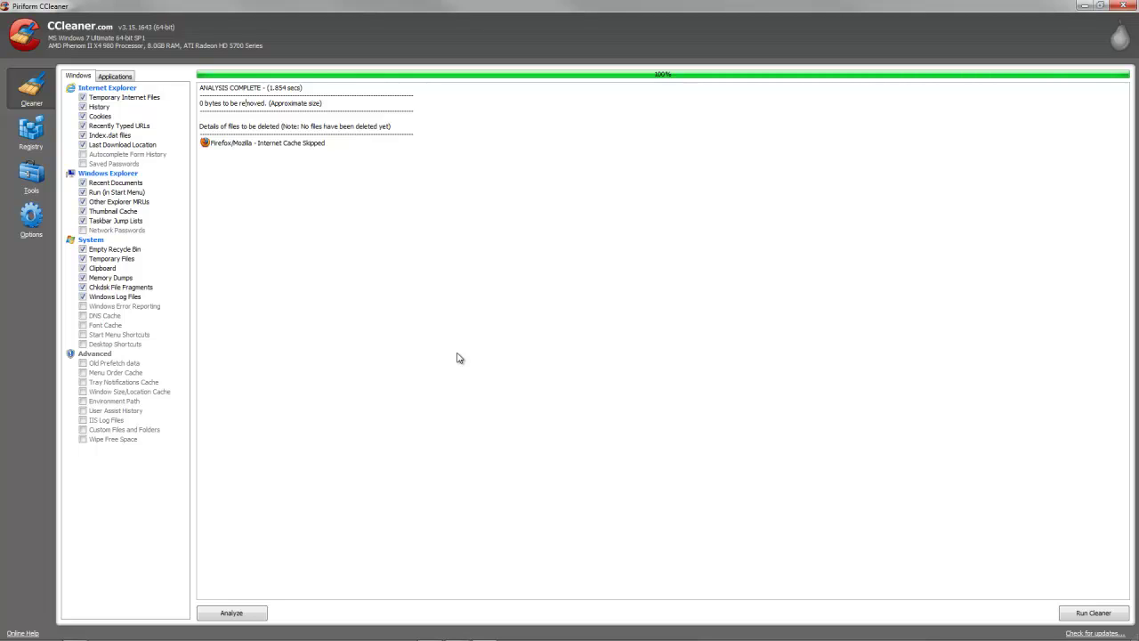
left_click(264, 614)
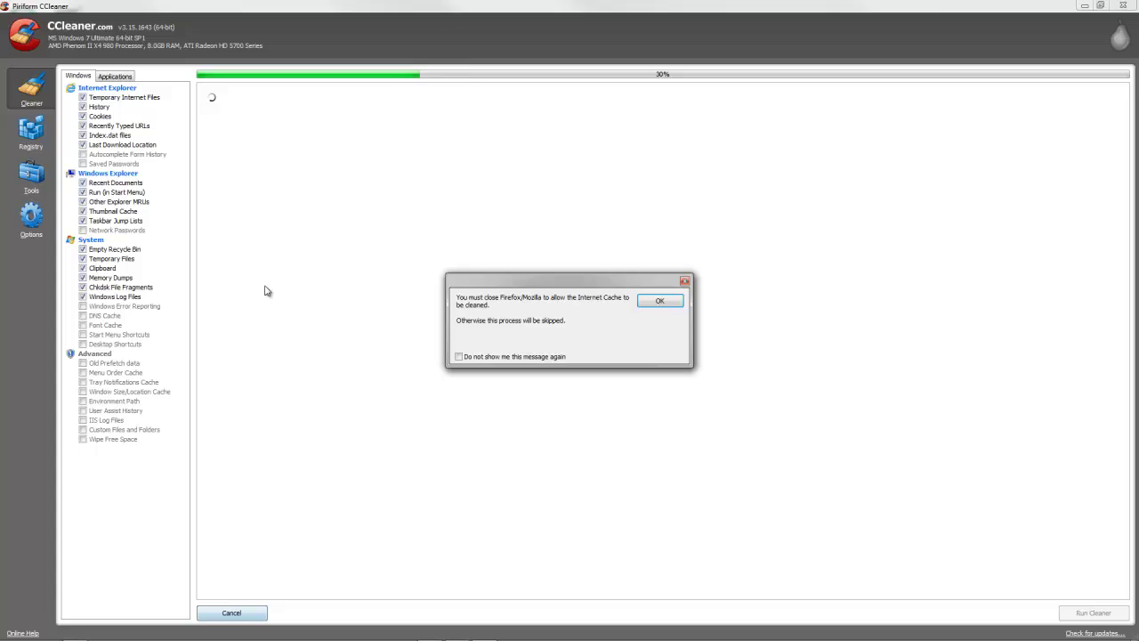
left_click(645, 304)
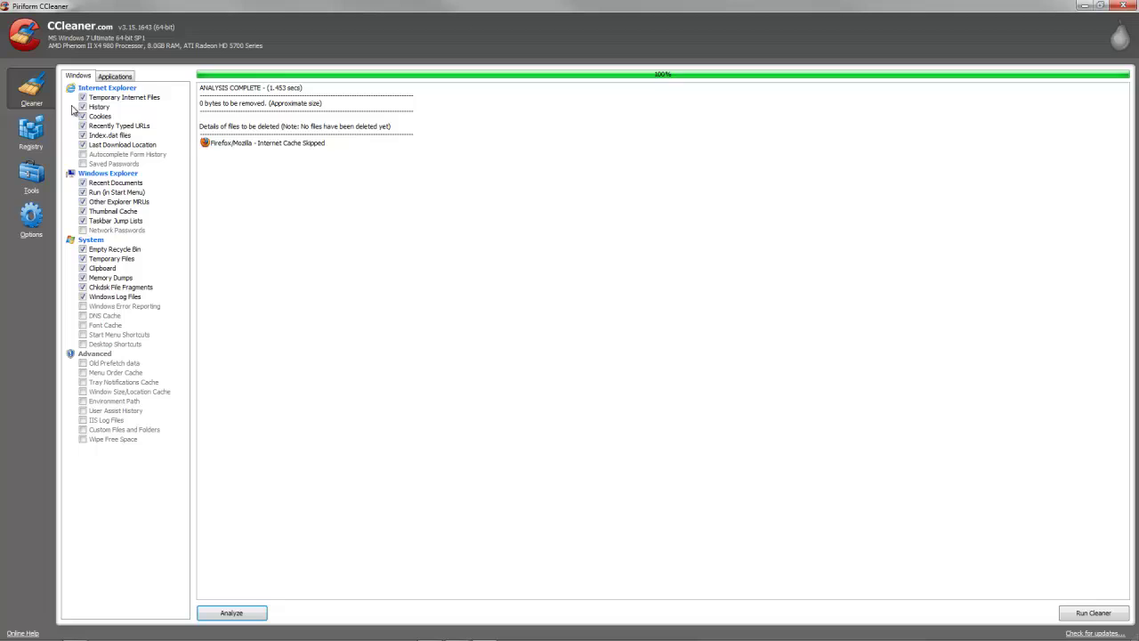
Run a Registry Cleaner scan and scroll through the missing shared DLL and unused extension issues
left_click(33, 133)
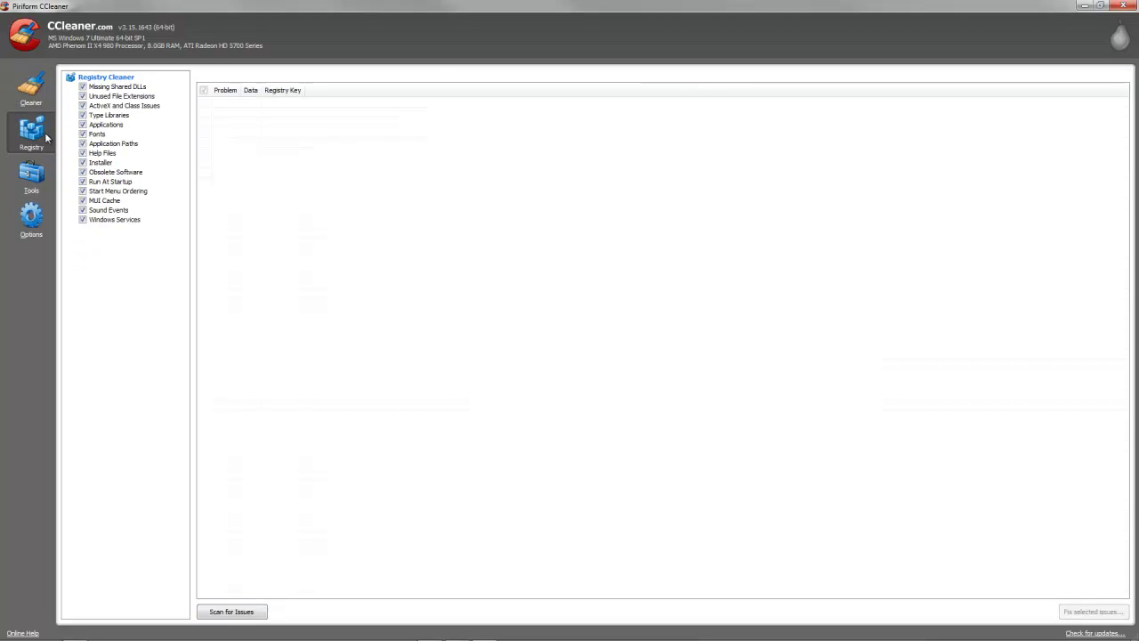
left_click(231, 611)
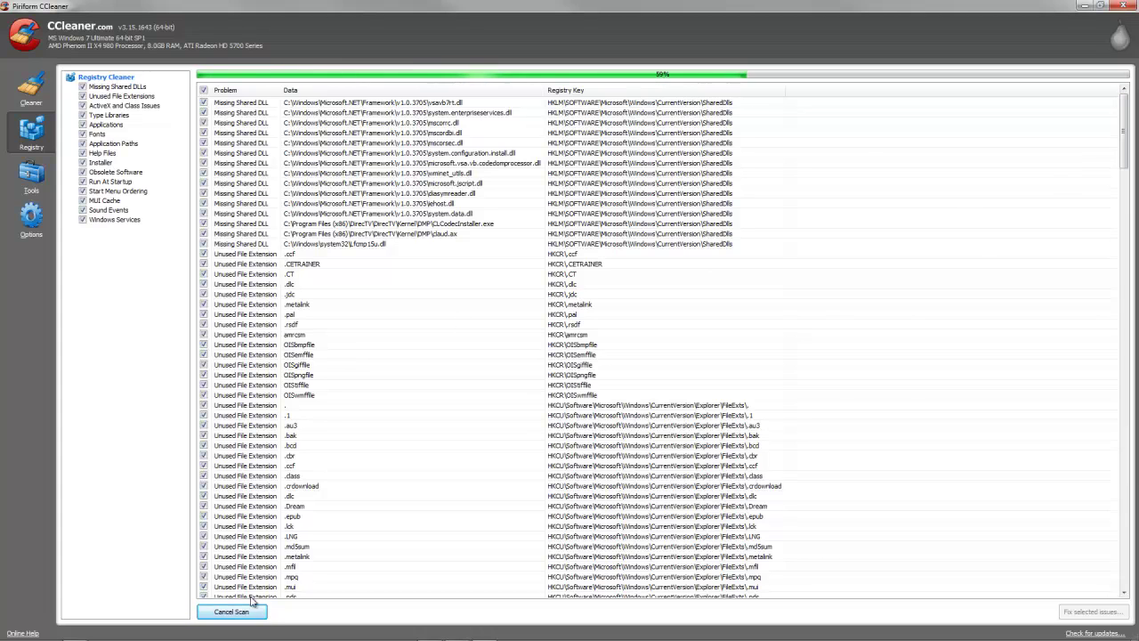
left_click(228, 612)
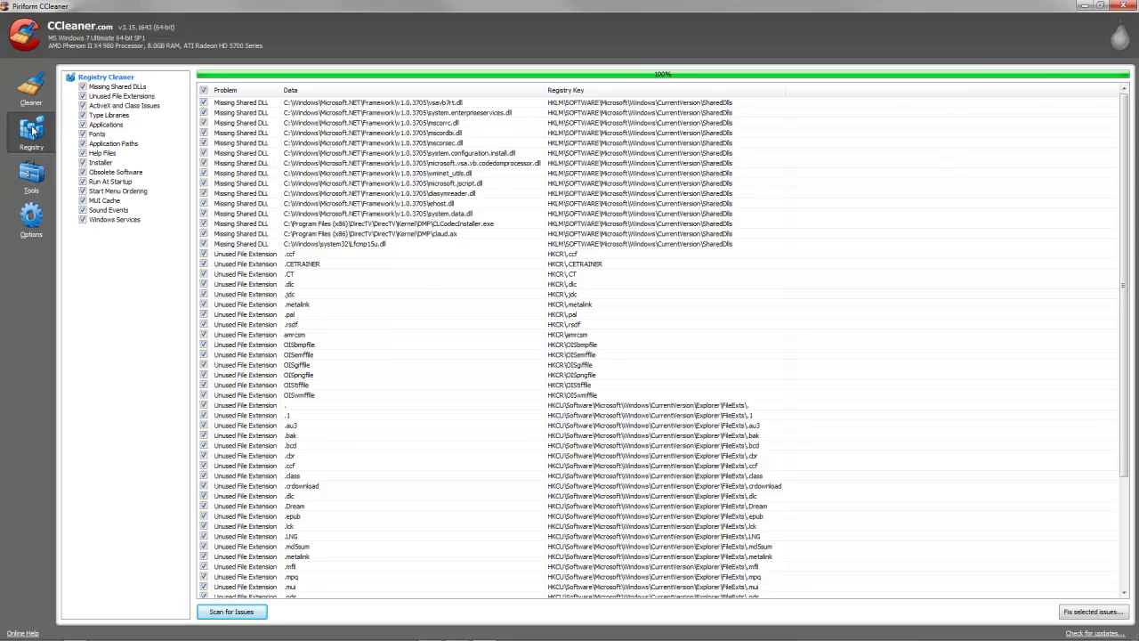
left_click_drag(1123, 158, 1113, 271)
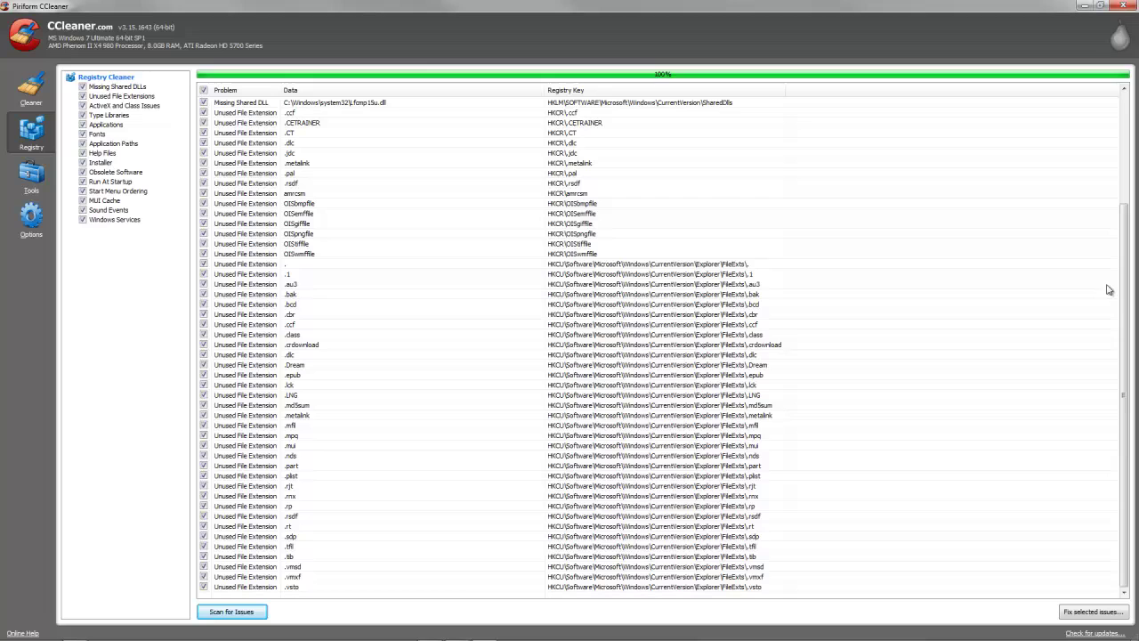
left_click_drag(1123, 326, 1125, 217)
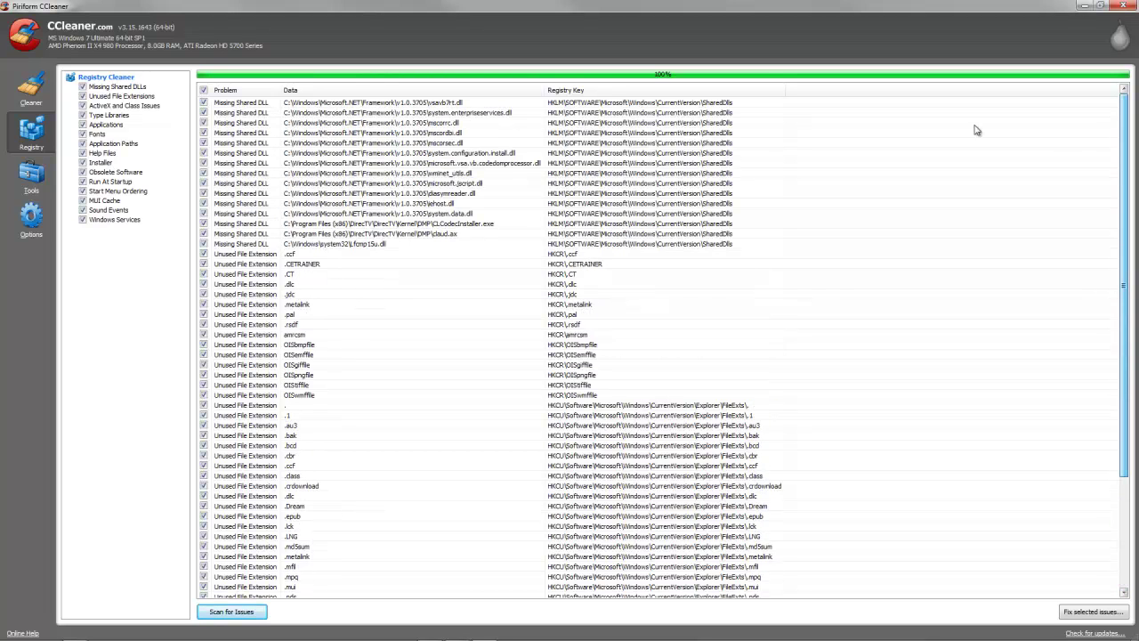
scroll(363, 269, "up", 3)
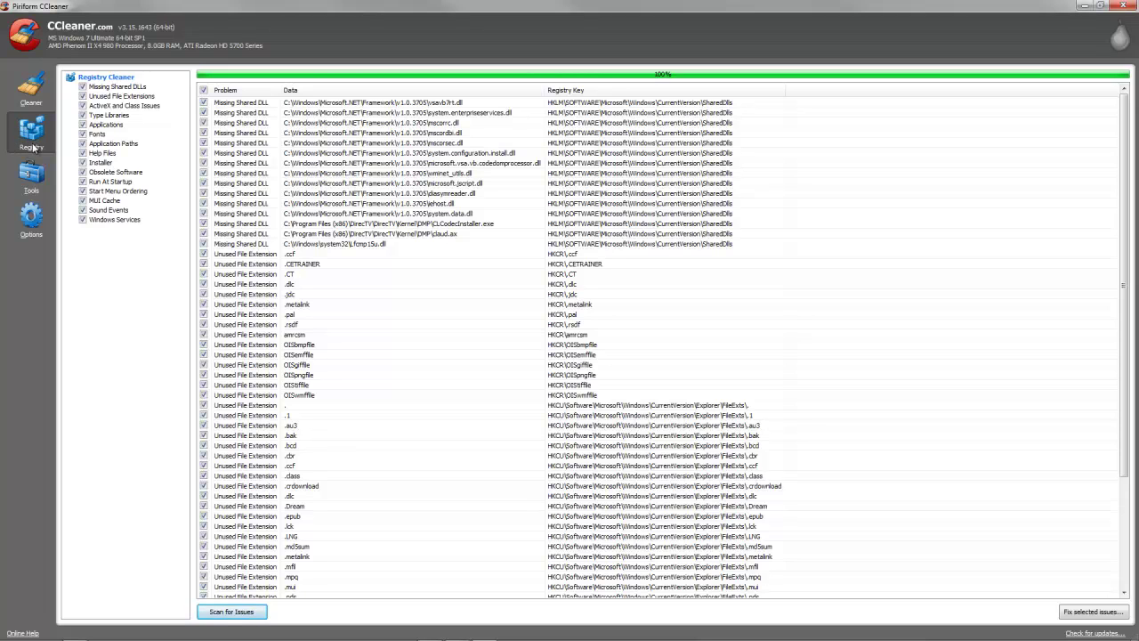
Browse the Uninstall program list, the Startup entries and the empty System Restore list
left_click(32, 175)
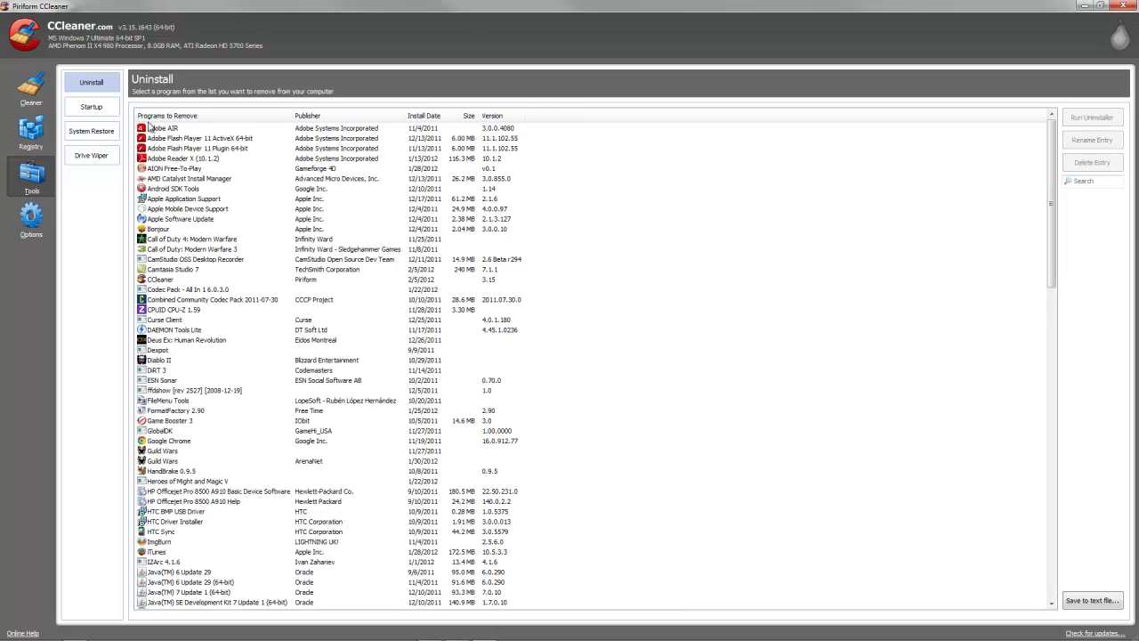
left_click_drag(1051, 153, 1007, 186)
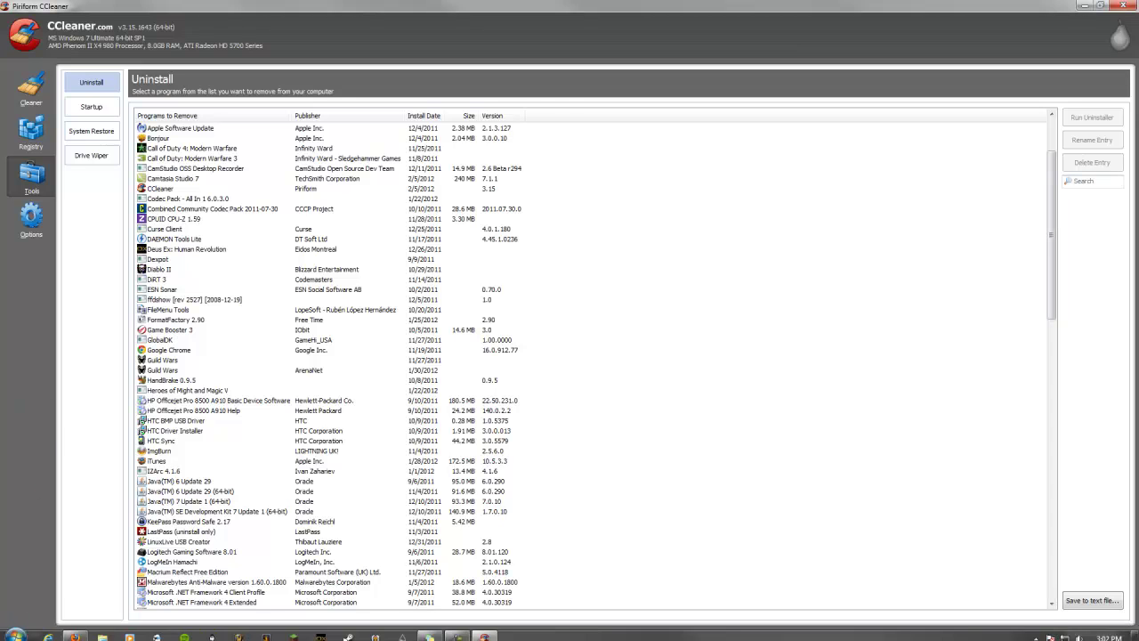
left_click(91, 107)
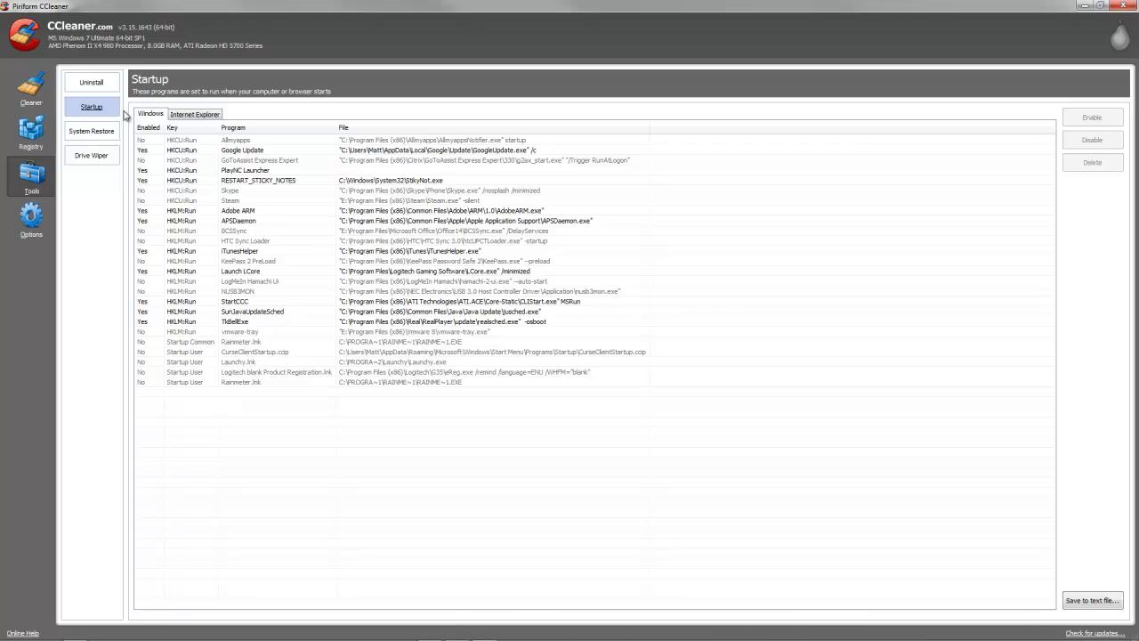
left_click(91, 132)
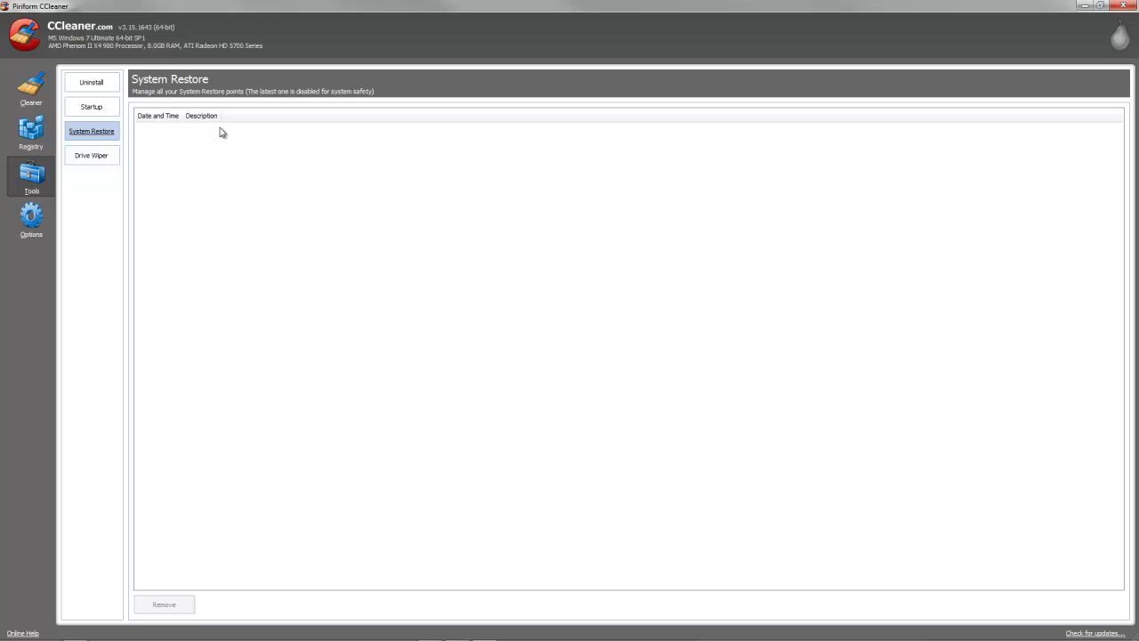
In Drive Wiper, keep Simple Overwrite (1 pass) and set Wipe to Entire Drive (All data will be erased)
left_click(101, 158)
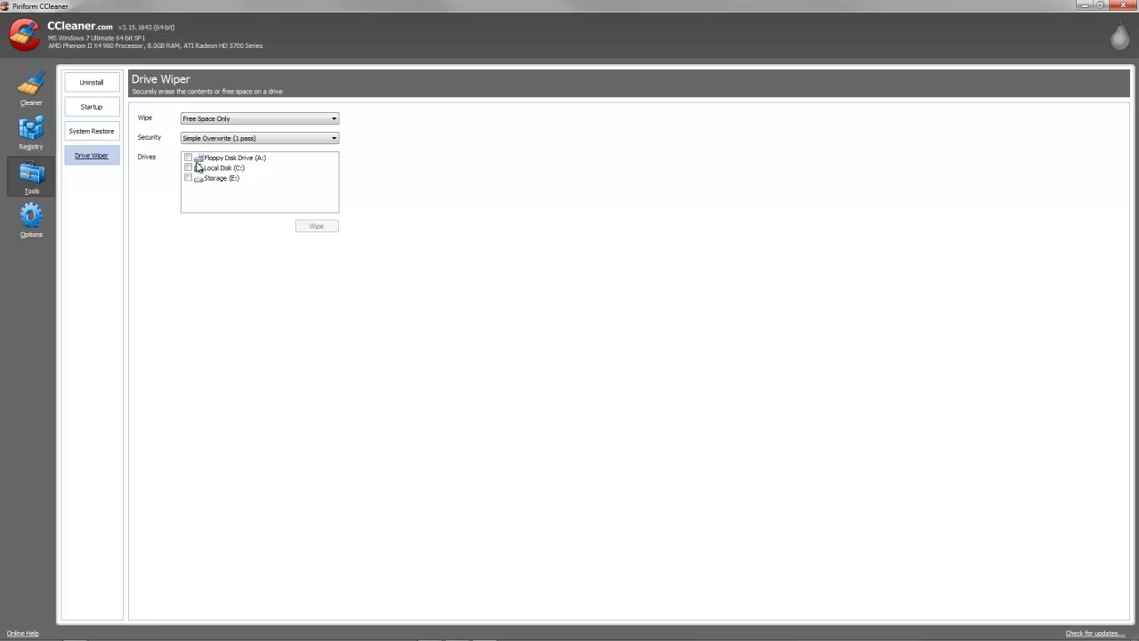
left_click(215, 138)
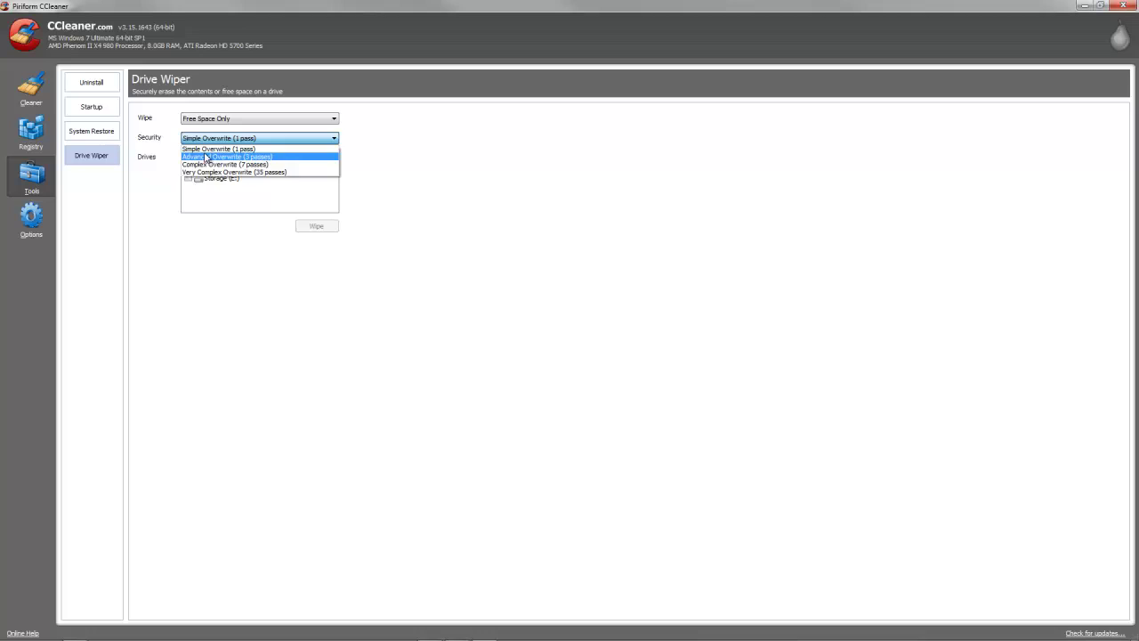
left_click(210, 149)
left_click(239, 117)
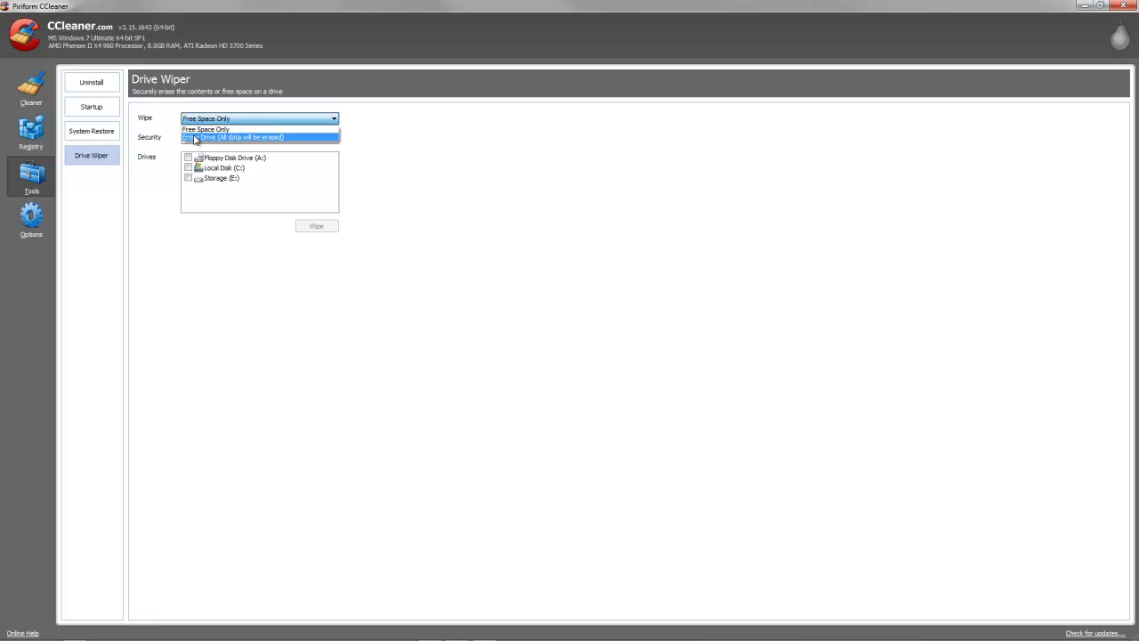
left_click(214, 137)
left_click(210, 121)
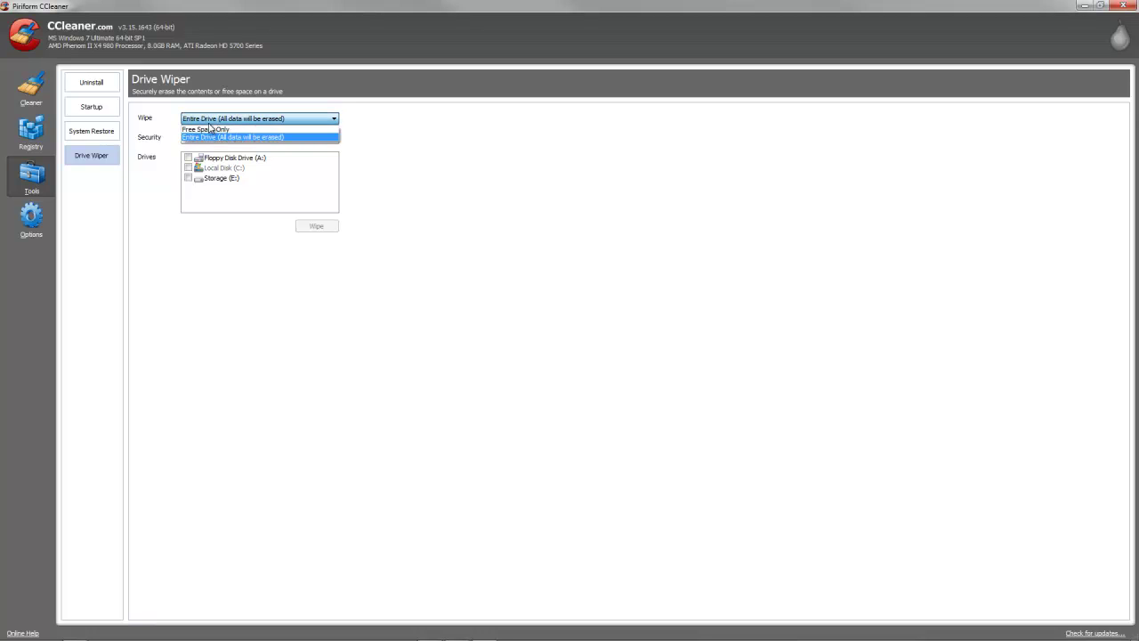
left_click(205, 129)
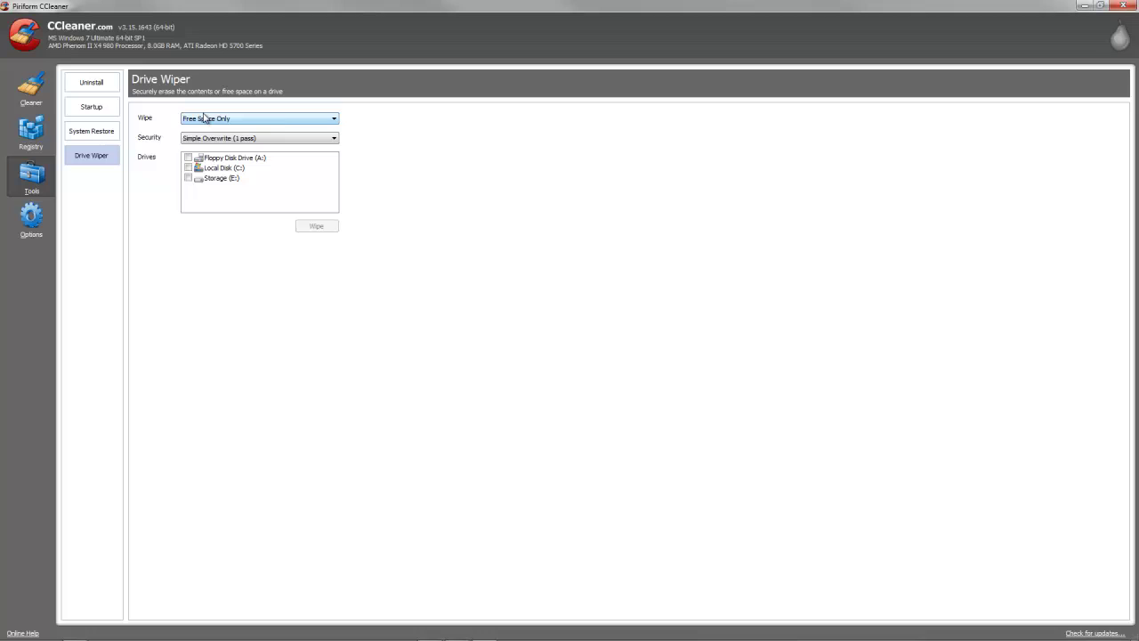
left_click(206, 118)
left_click(210, 136)
Browse the Settings, Cookies, Include, Exclude and Advanced options pages, then return to the Cleaner's 0-byte result
left_click(31, 220)
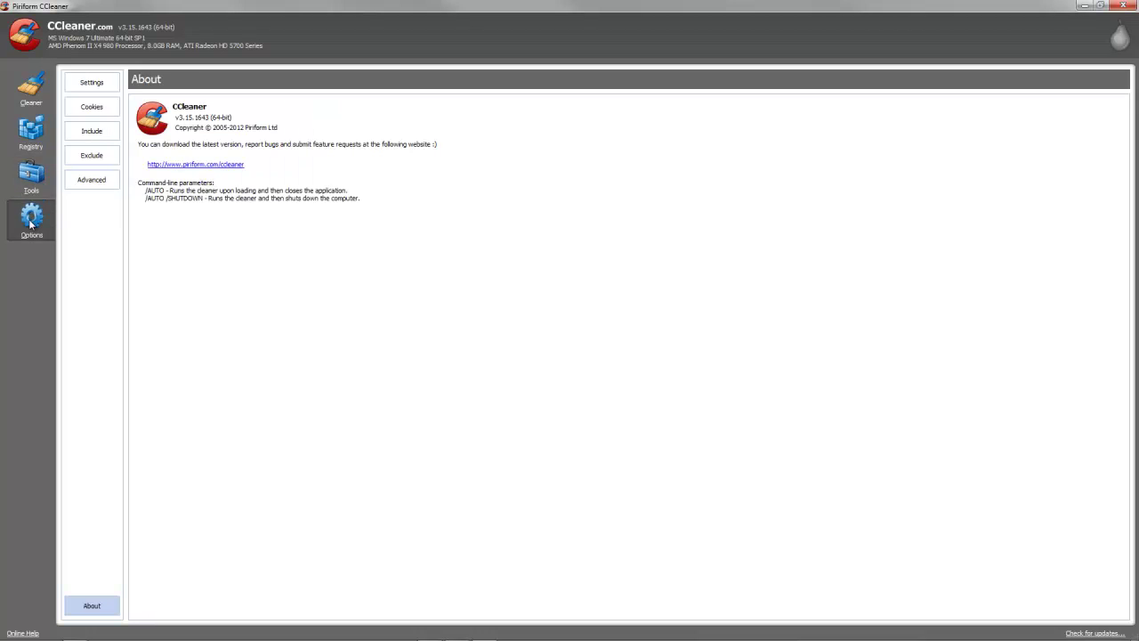
left_click(91, 82)
left_click(92, 107)
left_click(92, 131)
left_click(92, 155)
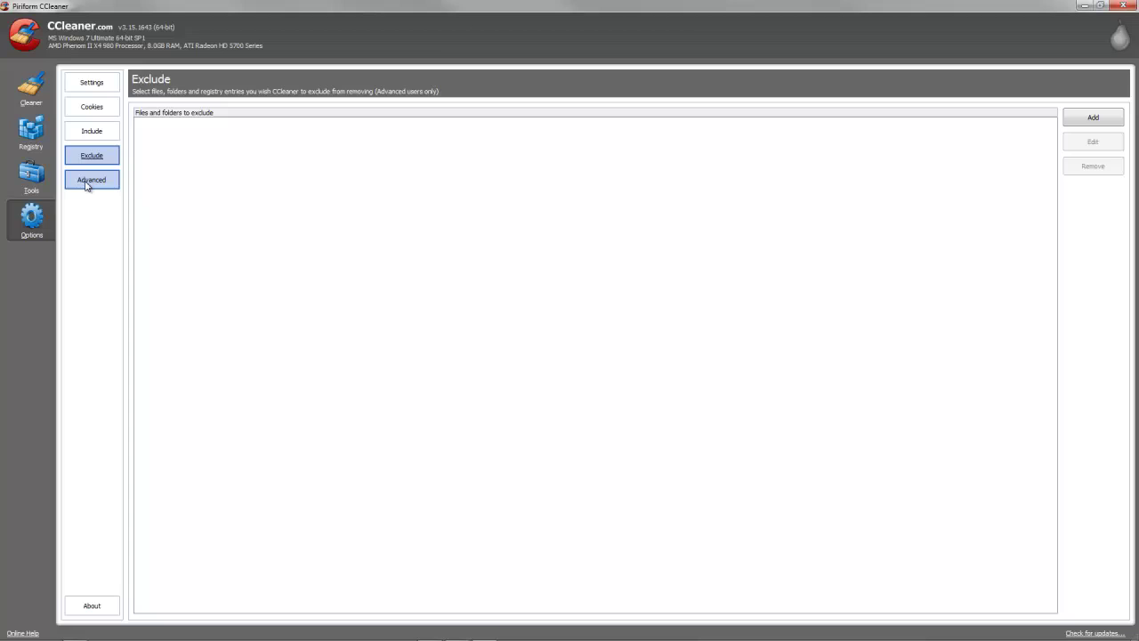
left_click(92, 180)
left_click(91, 82)
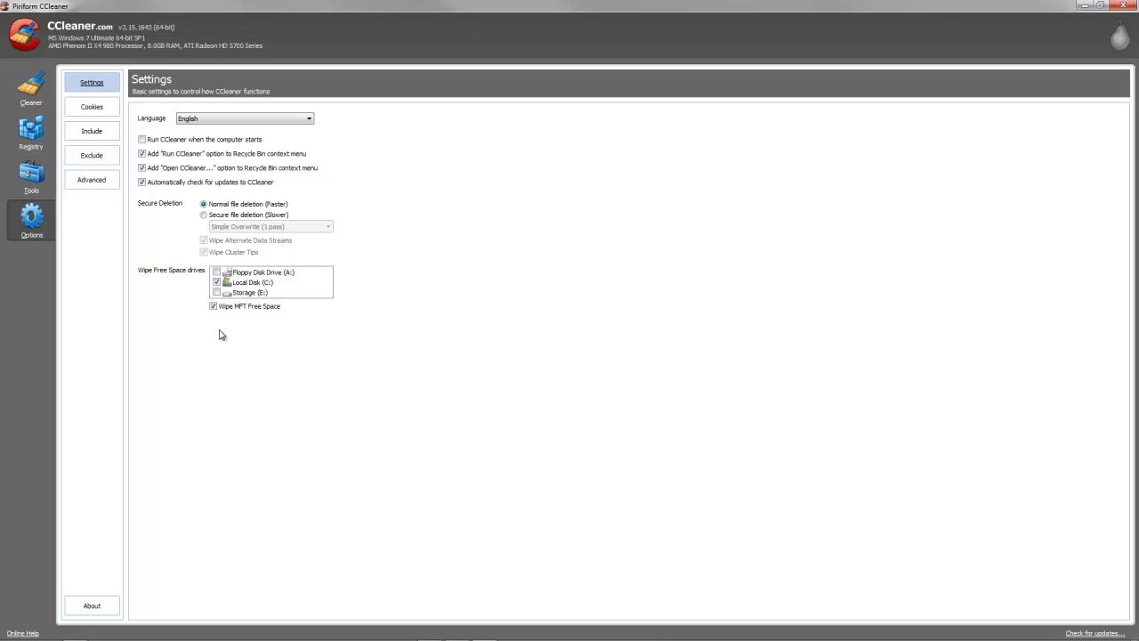
left_click(31, 174)
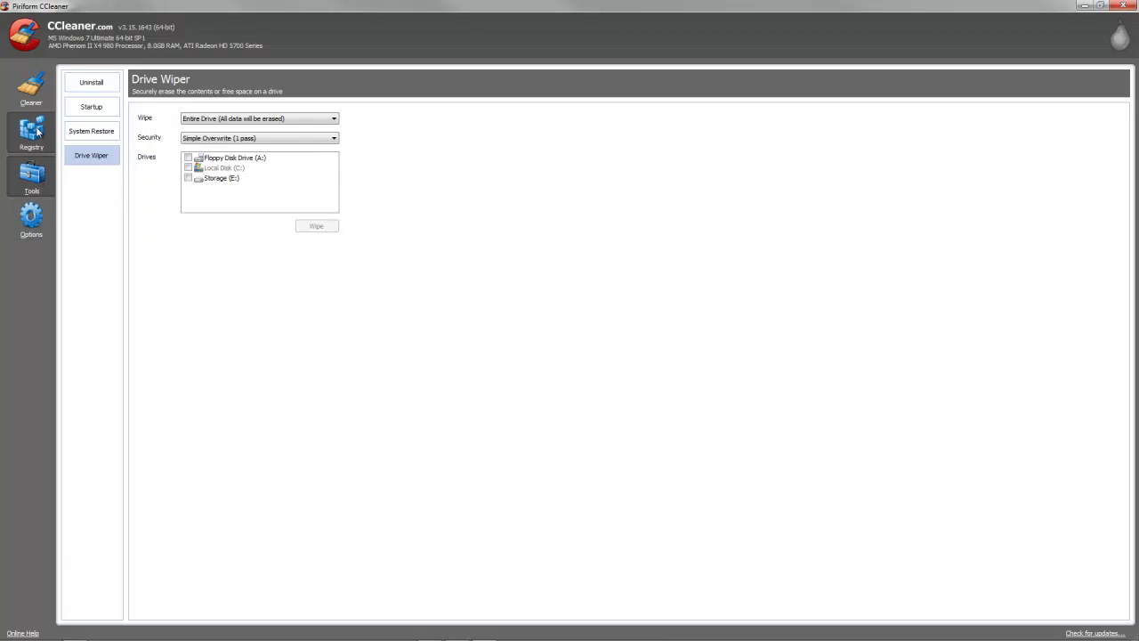
left_click(31, 89)
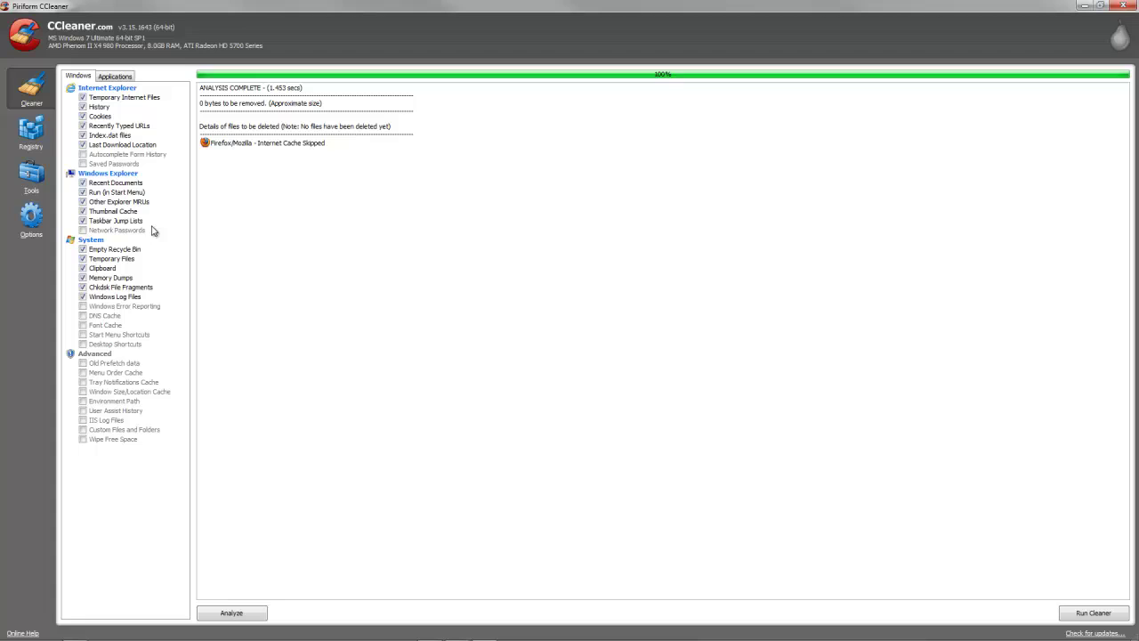